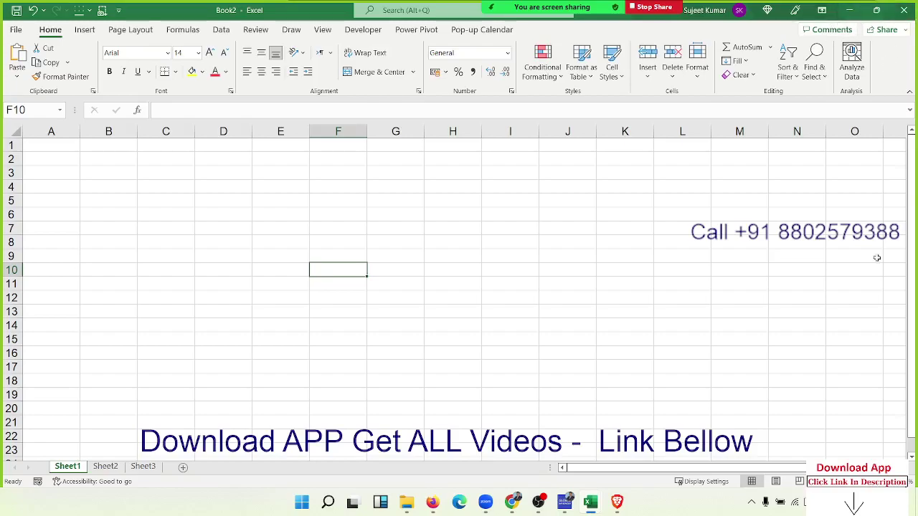
- Enter the heading Sales in cell A1
click(233, 188)
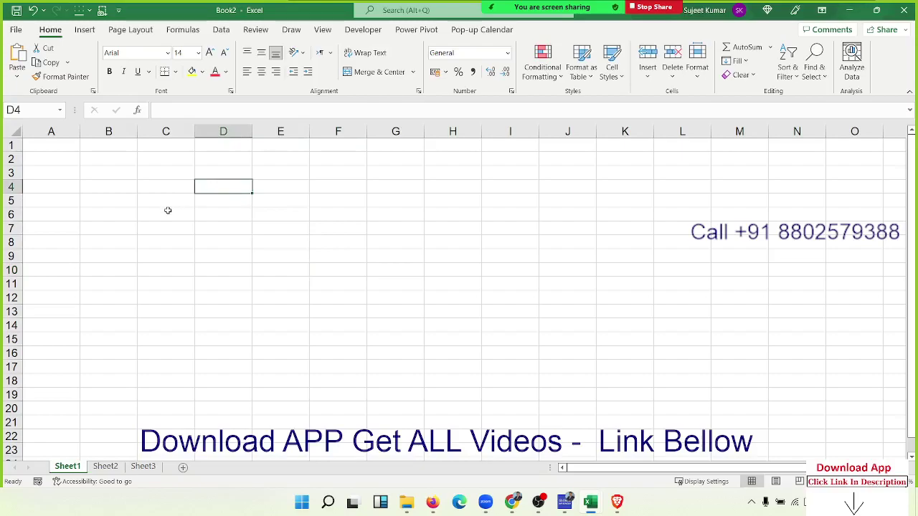
click(100, 173)
click(46, 146)
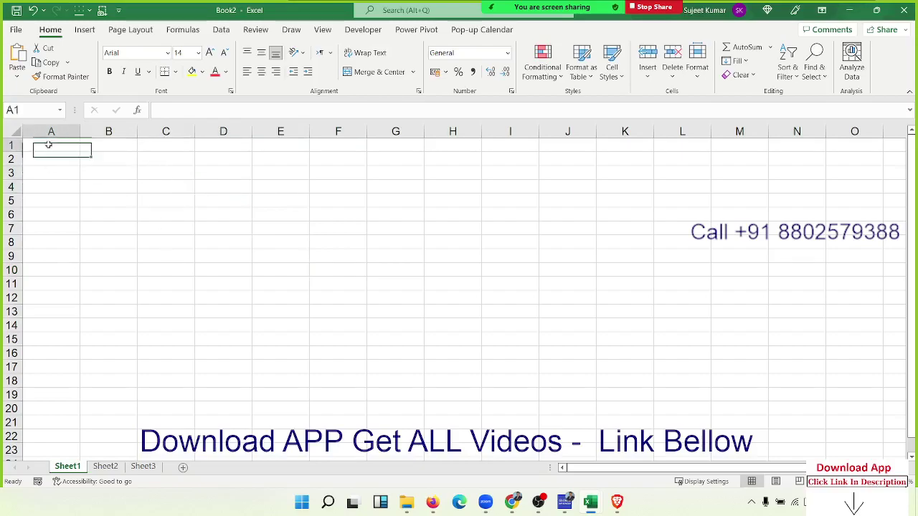
text(Sales)
key(Return)
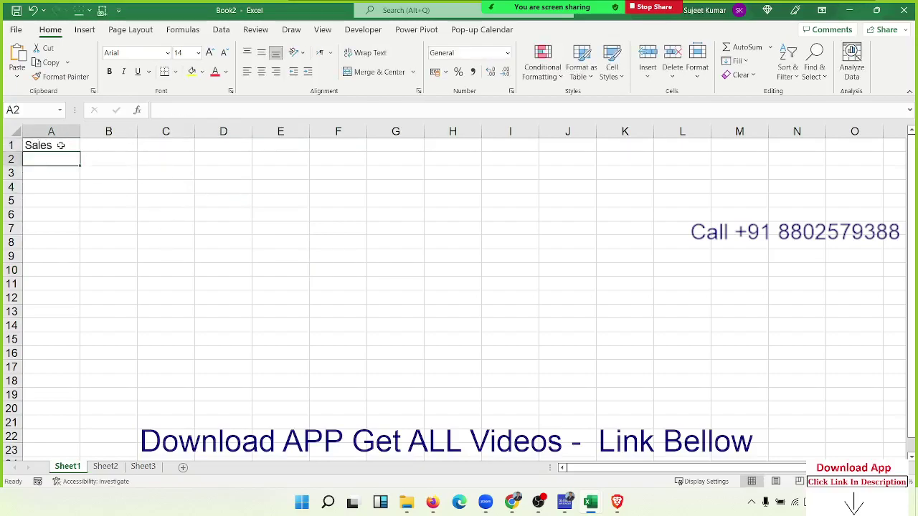
- Enter the sales figures 85, 36, 96, 36, 63, 36, 45, 85, 78, 65, 15 in A2:A12
text(85)
key(Return)
text(36)
key(Return)
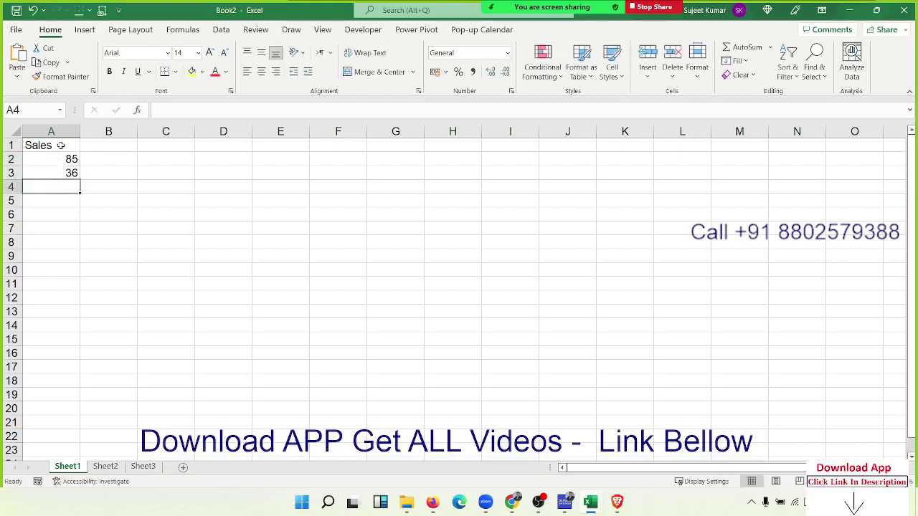
text(96)
key(Return)
text(36)
key(Return)
text(63)
key(Return)
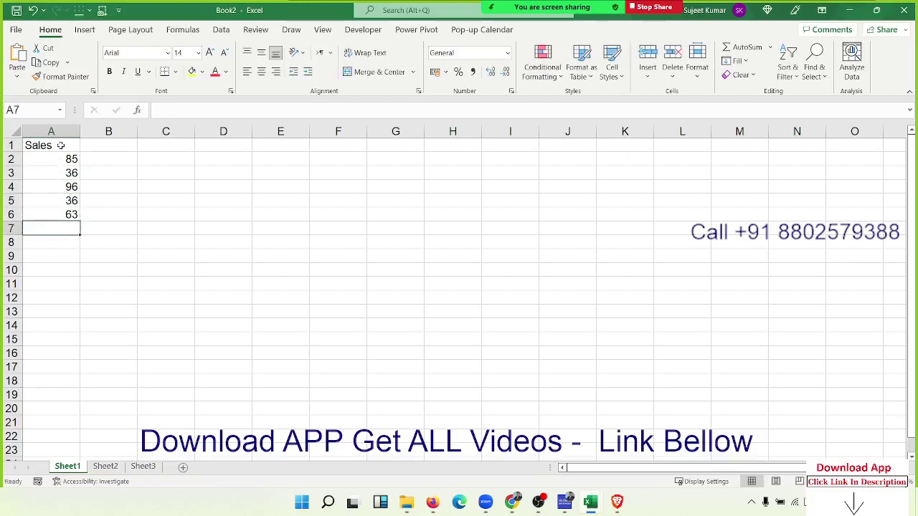
text(36)
key(Return)
text(45)
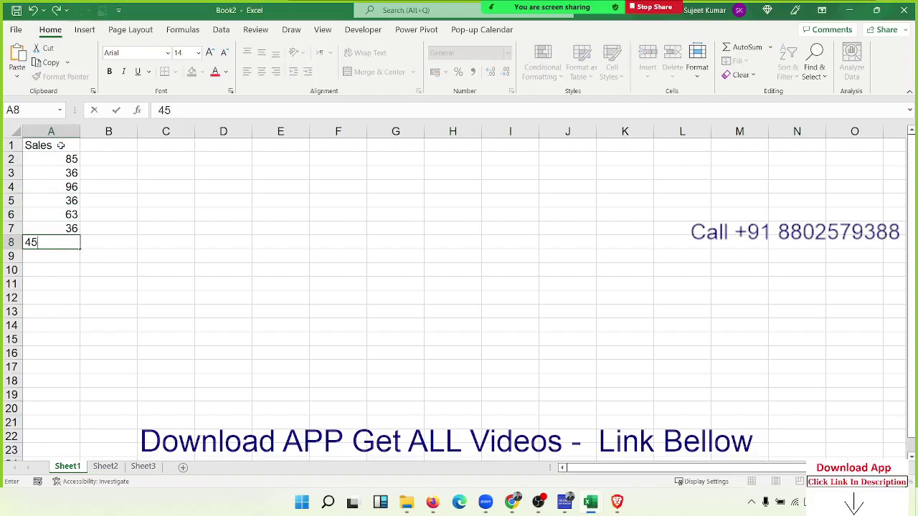
key(Return)
text(85)
key(Return)
text(78)
key(Return)
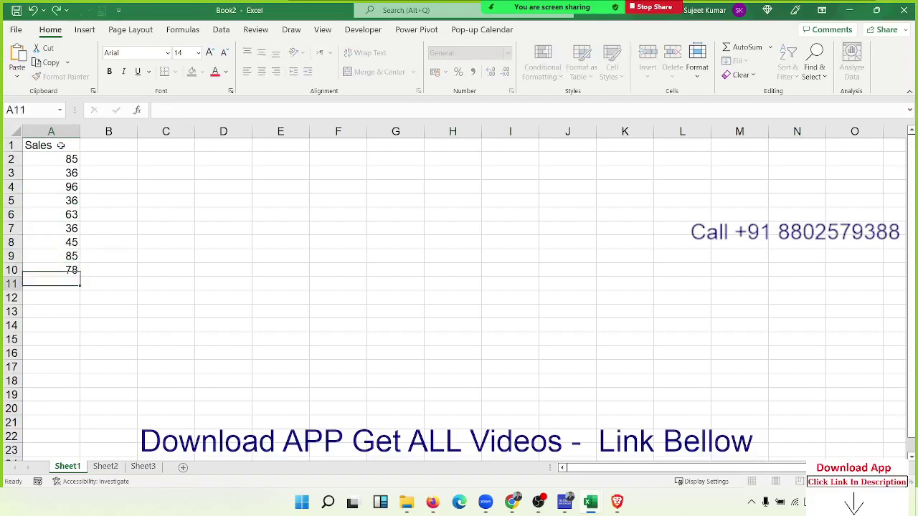
text(65)
key(Return)
text(15)
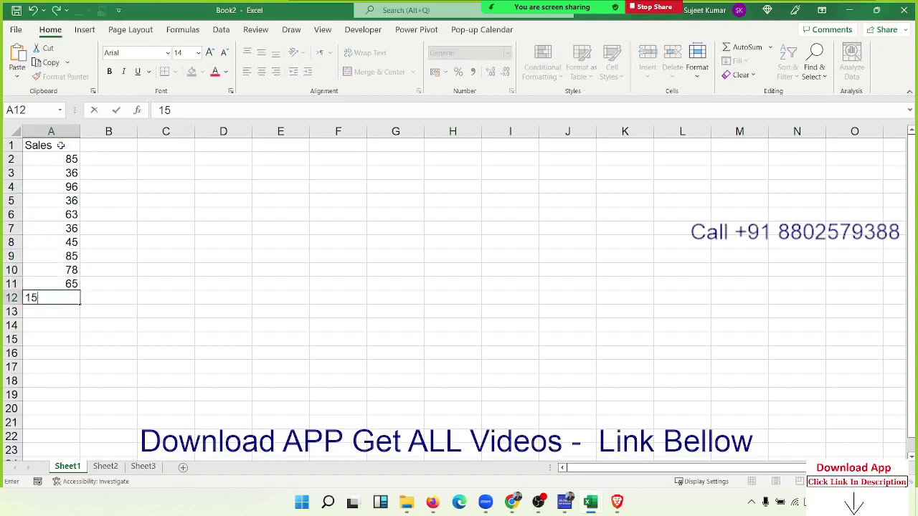
key(Return)
click(61, 145)
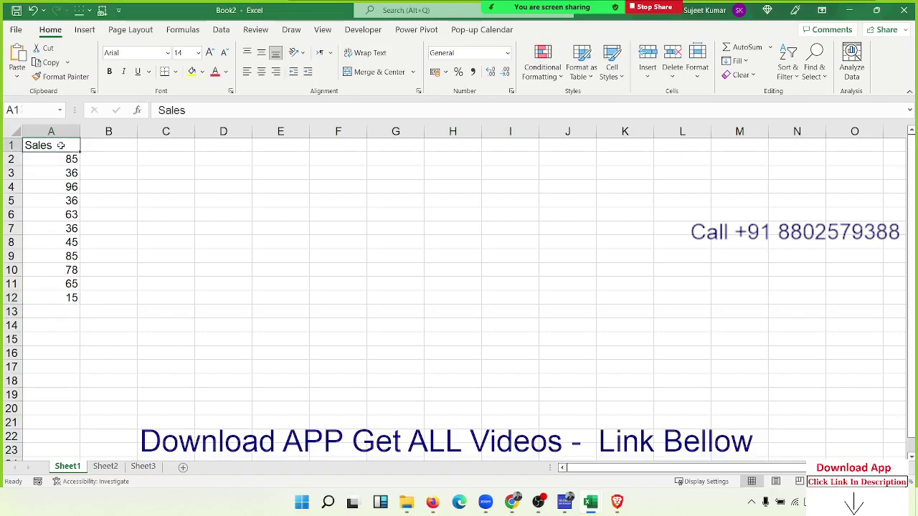
key(Right)
key(Down)
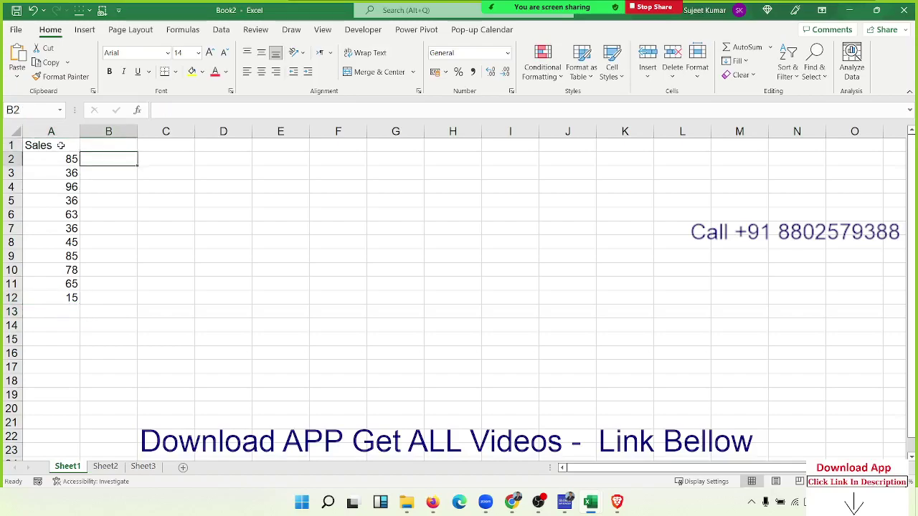
- Put =A2>50 in B2, fill it down to B12 and select the TRUE/FALSE results
text(=)
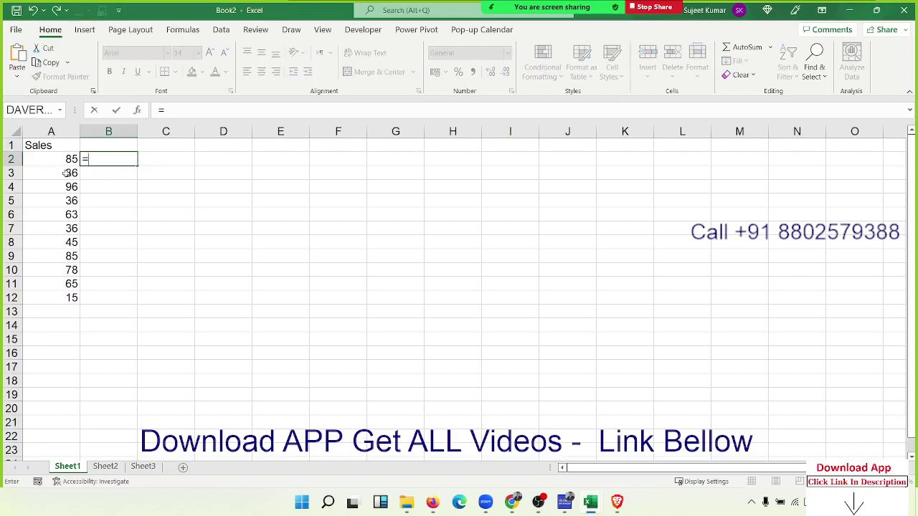
click(61, 161)
text(>)
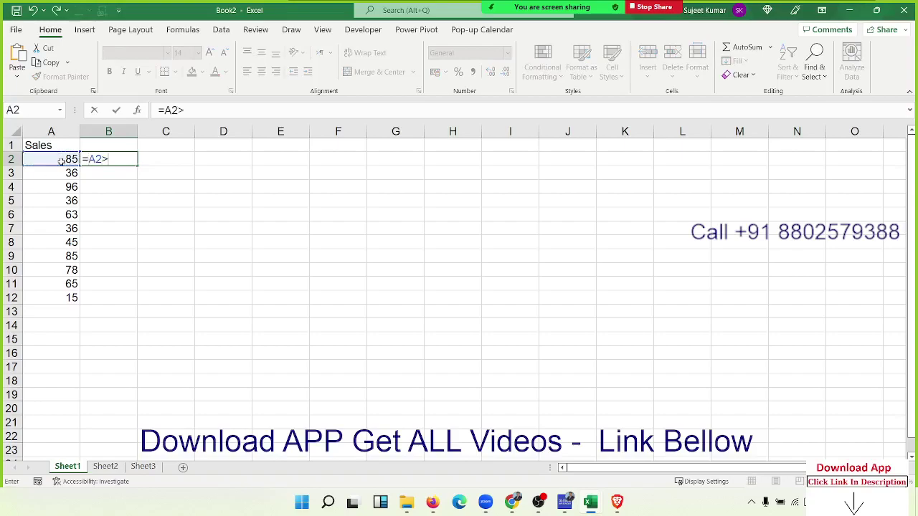
text(50)
key(Return)
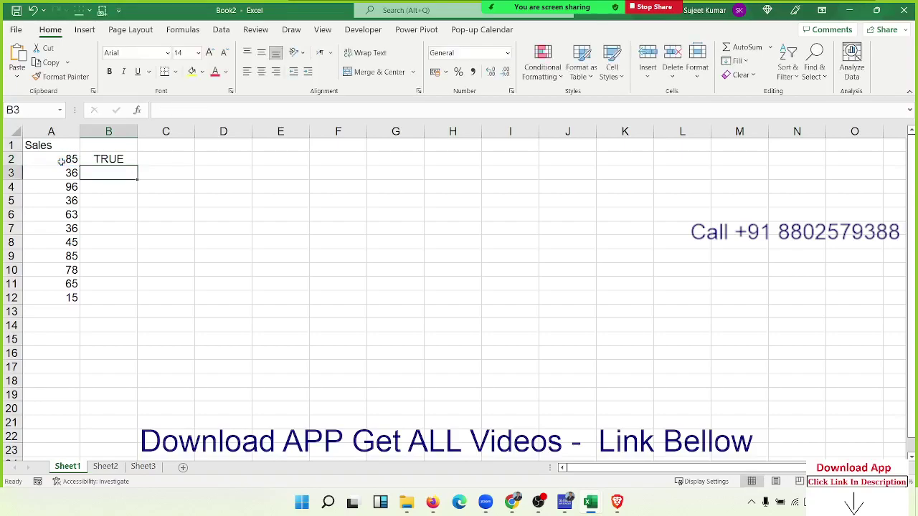
key(Up)
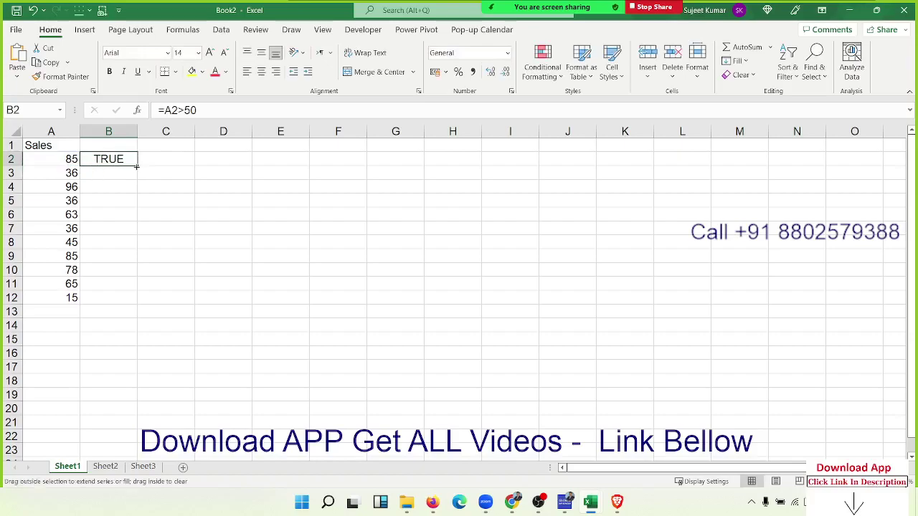
double_click(136, 167)
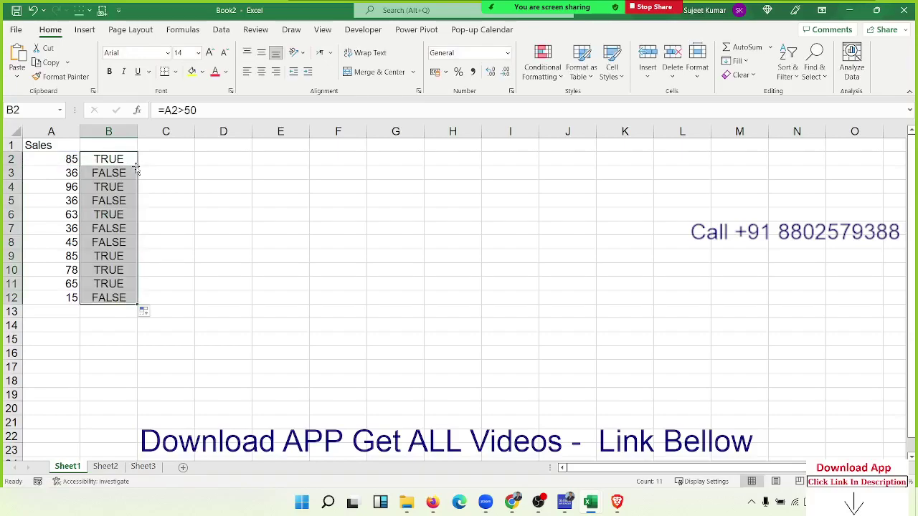
drag(119, 160, 120, 303)
double_click(103, 159)
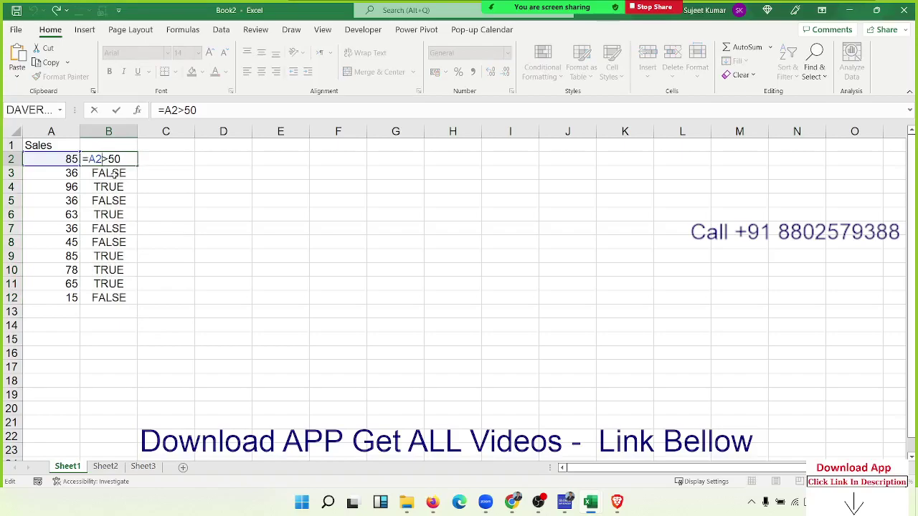
key(ctrl+Return)
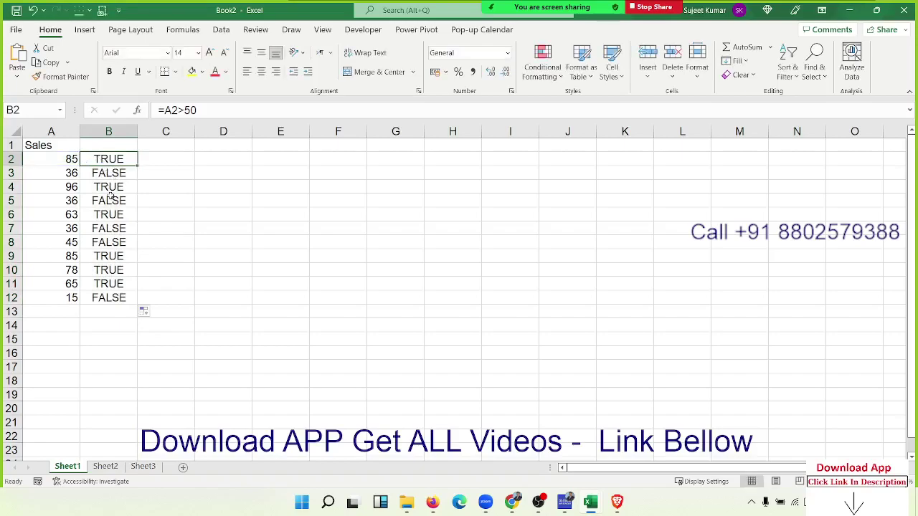
click(106, 175)
double_click(106, 175)
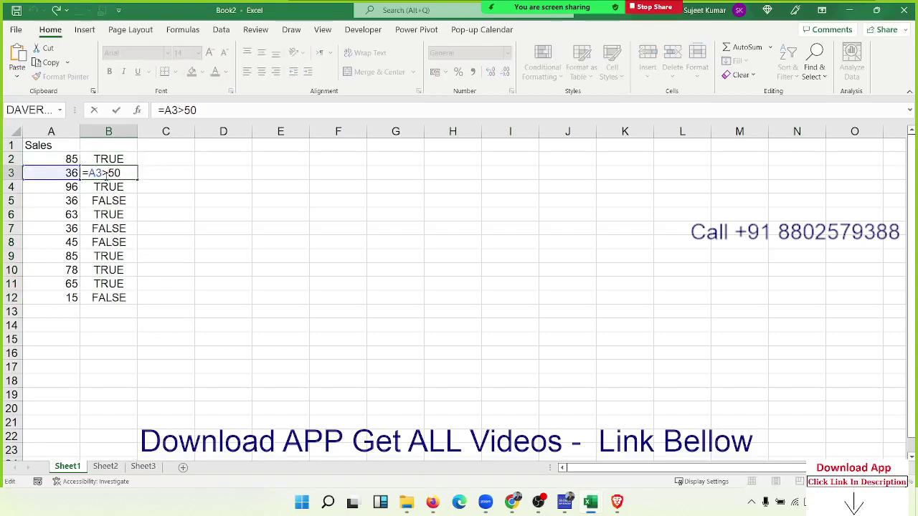
key(ctrl+Return)
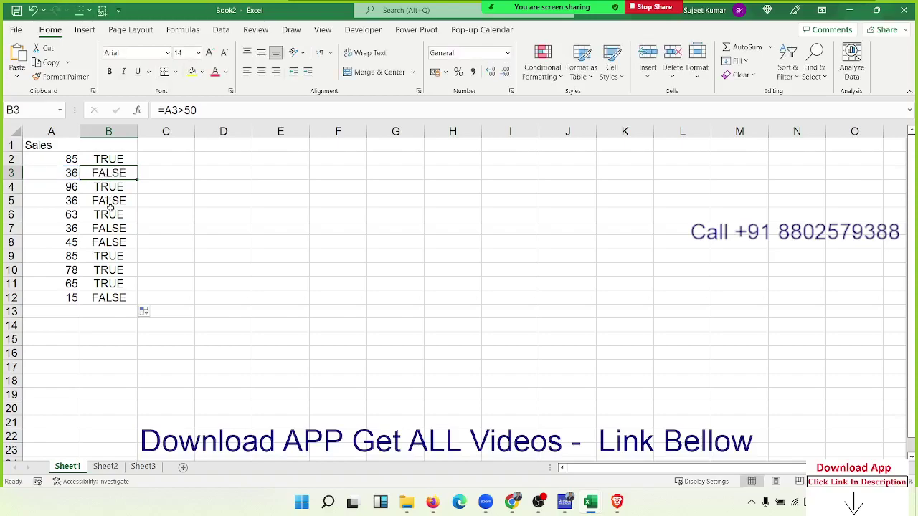
double_click(109, 202)
key(ctrl+Return)
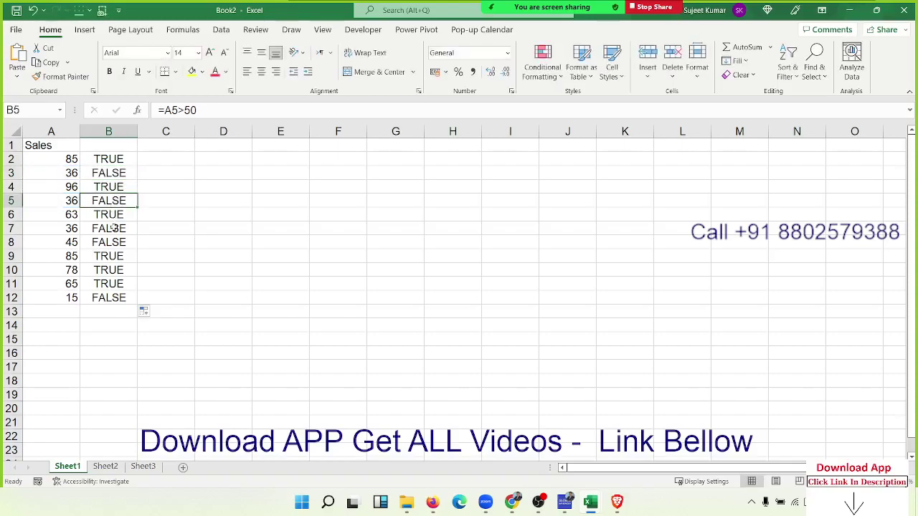
double_click(109, 228)
key(ctrl+Return)
click(116, 242)
double_click(116, 242)
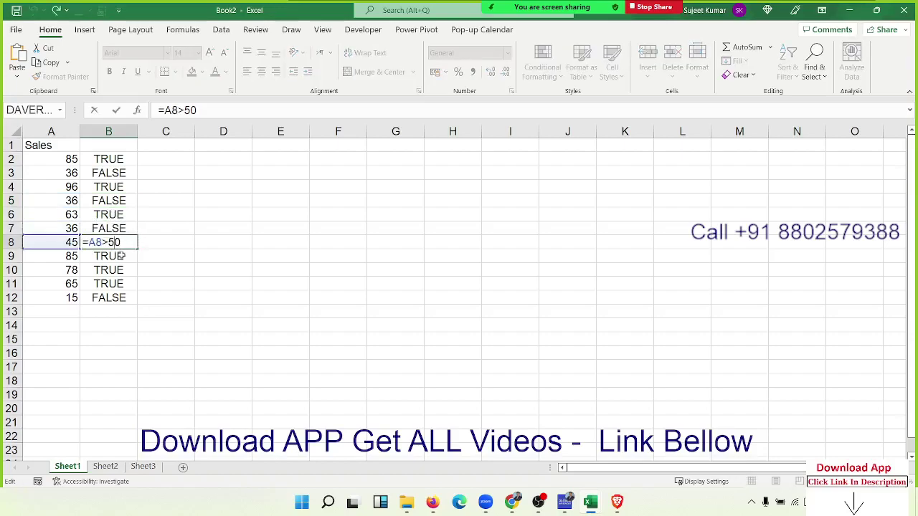
key(ctrl+Return)
double_click(120, 256)
key(ctrl+Return)
click(124, 271)
double_click(125, 271)
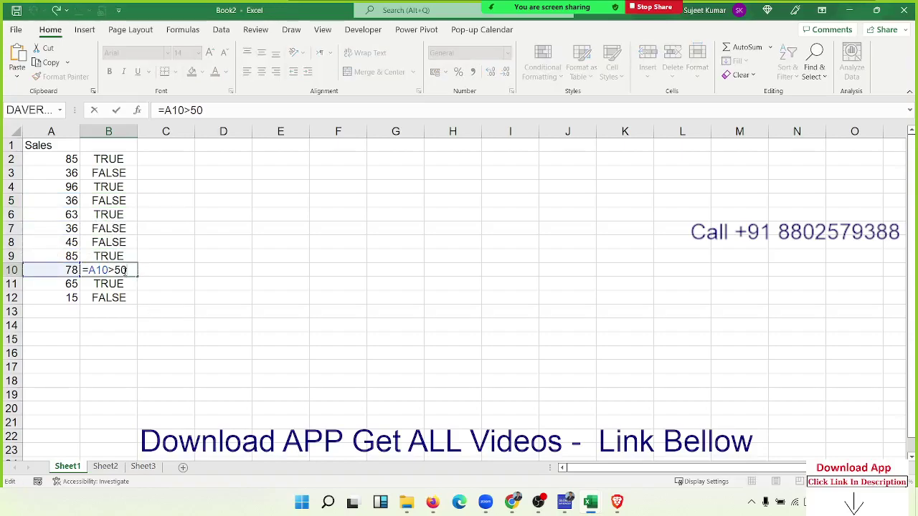
key(ctrl+Return)
click(120, 284)
double_click(120, 284)
key(ctrl+Return)
click(121, 298)
double_click(121, 298)
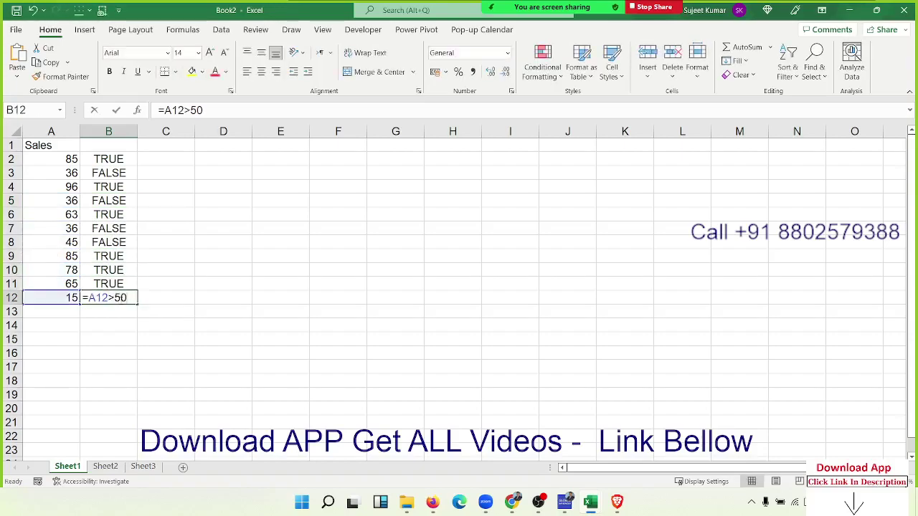
key(ctrl+Return)
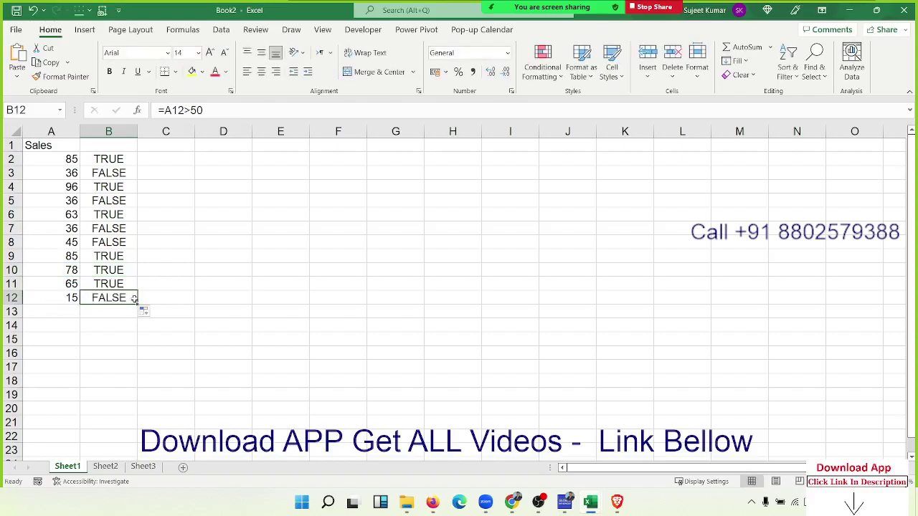
click(105, 162)
drag(105, 163, 122, 300)
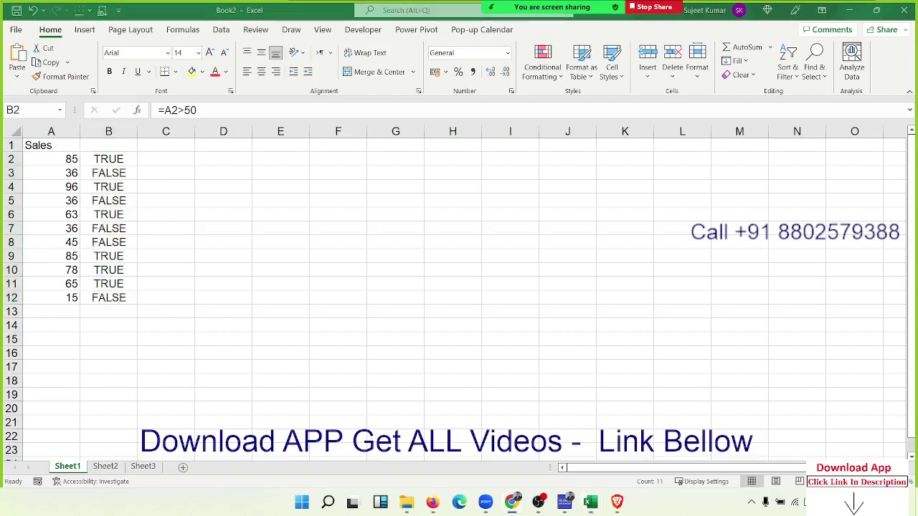
- Enter =IF(B2,"OK","Pending") in C2 so it displays OK
click(175, 158)
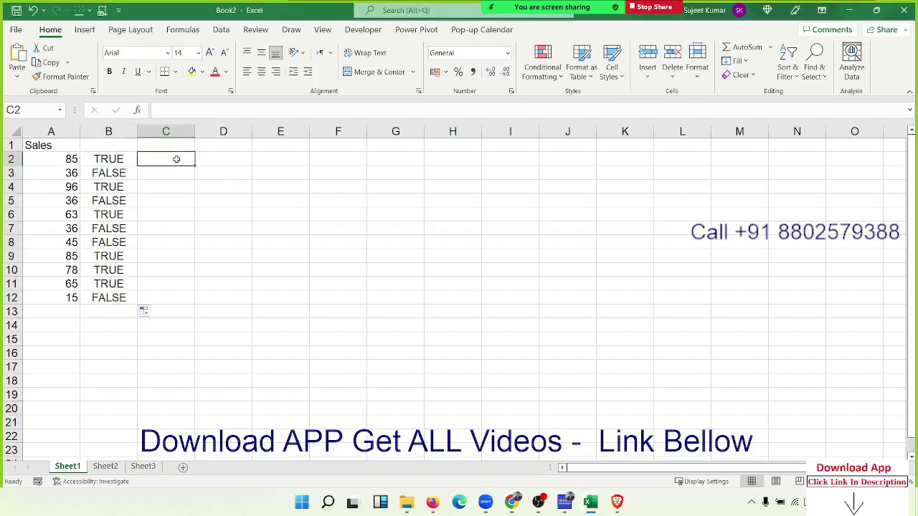
text(=if)
key(Tab)
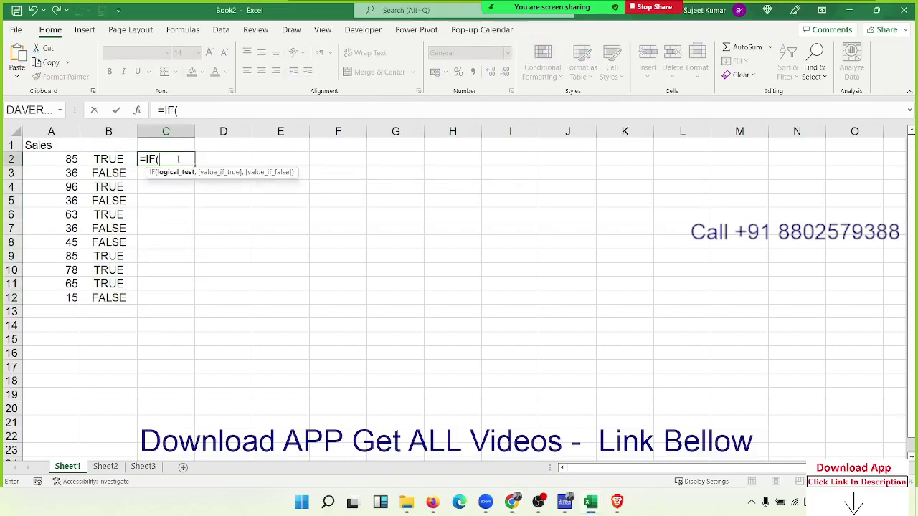
click(108, 159)
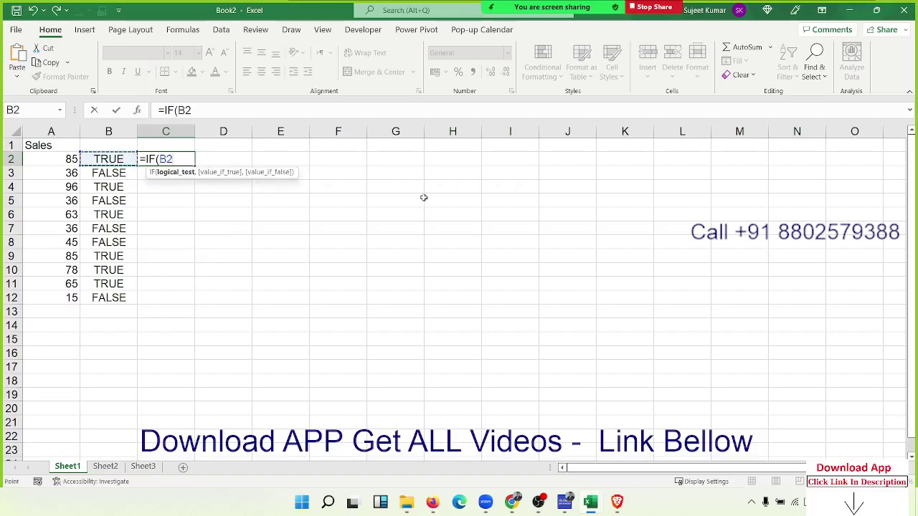
text(,")
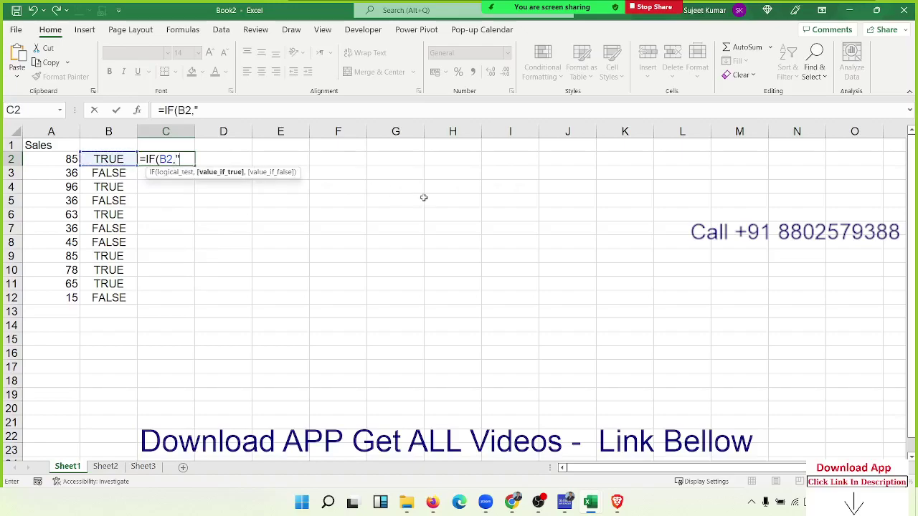
text(OK")
text(,"P)
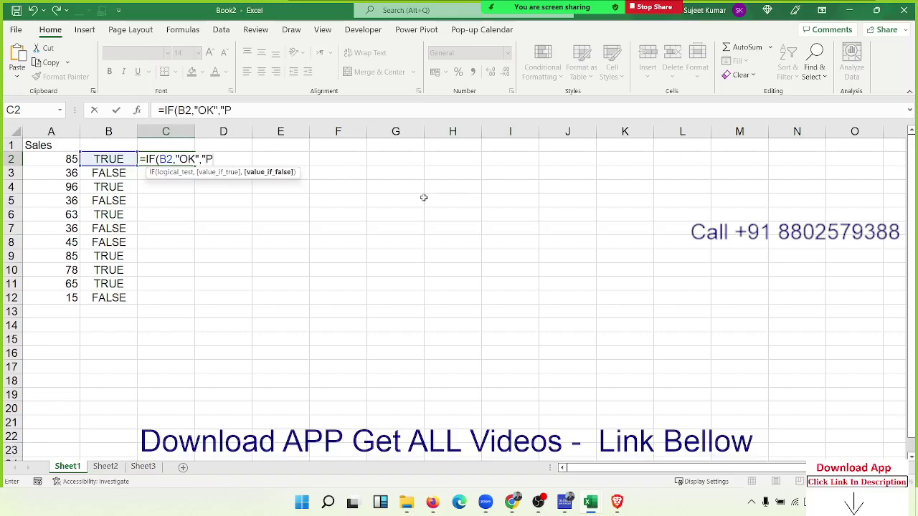
text(endin)
text(g"))
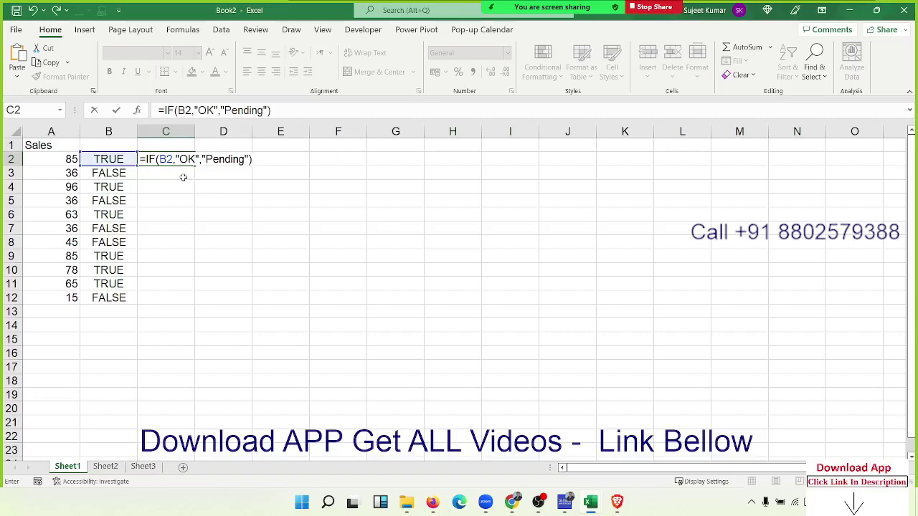
click(166, 158)
click(176, 165)
key(Return)
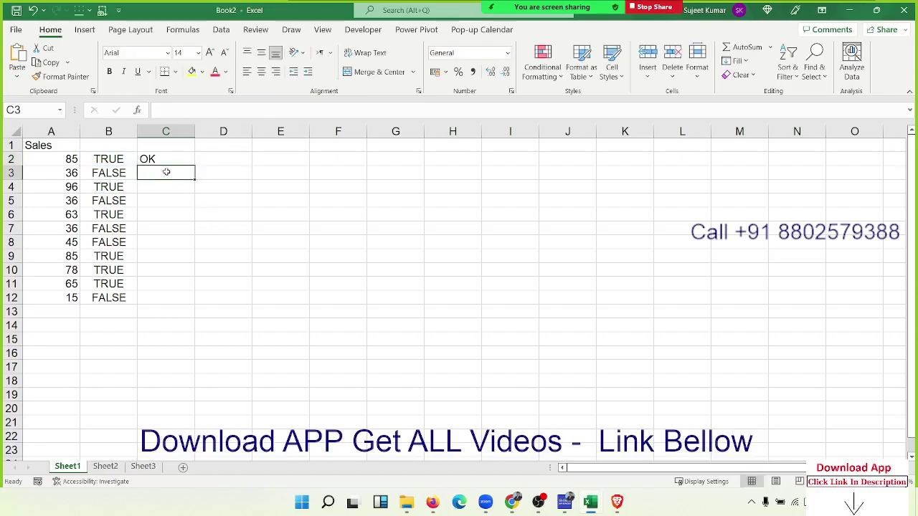
- Discard a false start, then enter =IF(A3>50,"OK","Pending") in C3
text(=)
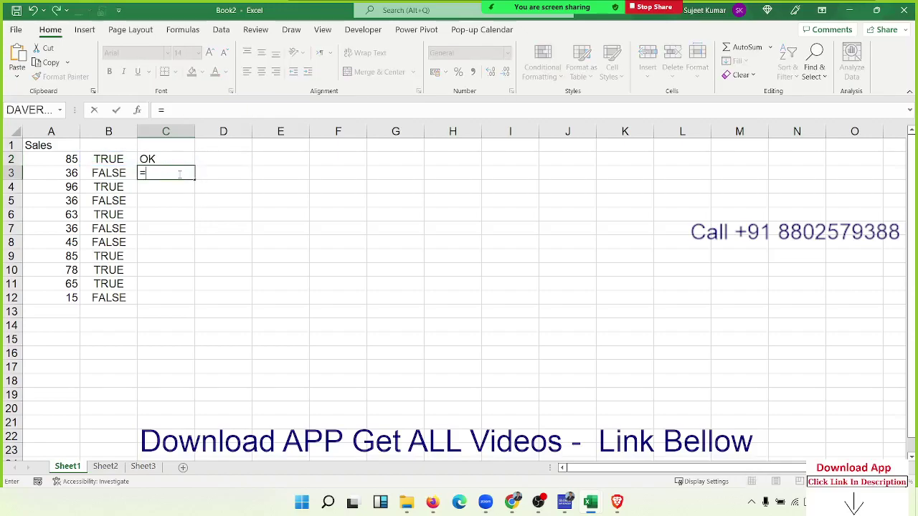
text(i)
key(Escape)
key(Escape)
drag(104, 139, 108, 297)
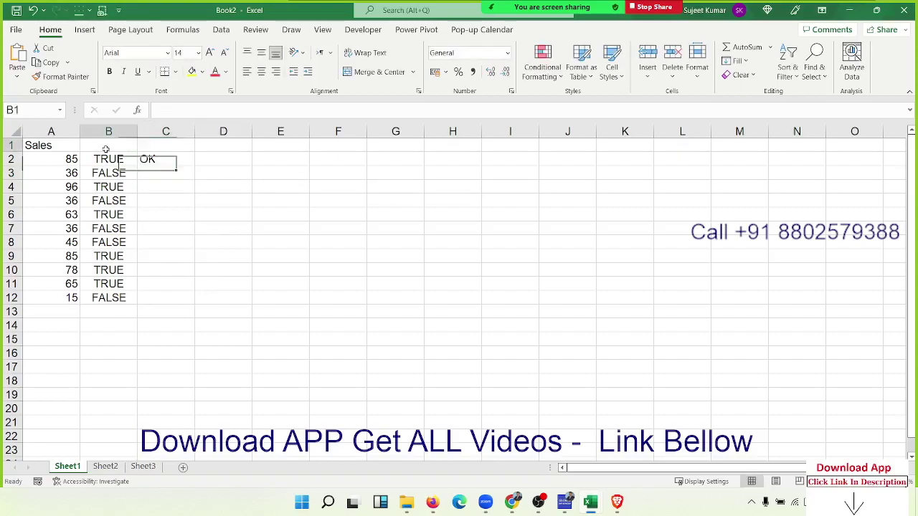
click(148, 172)
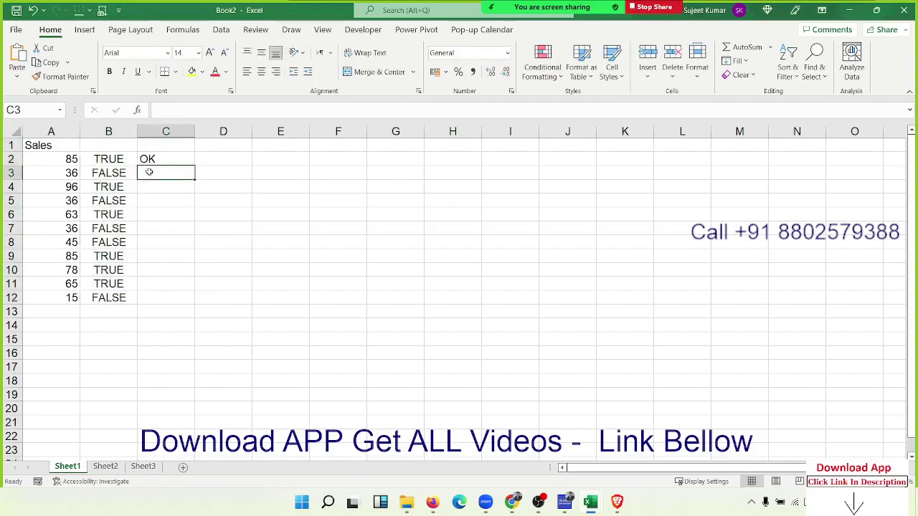
text(=if)
key(Tab)
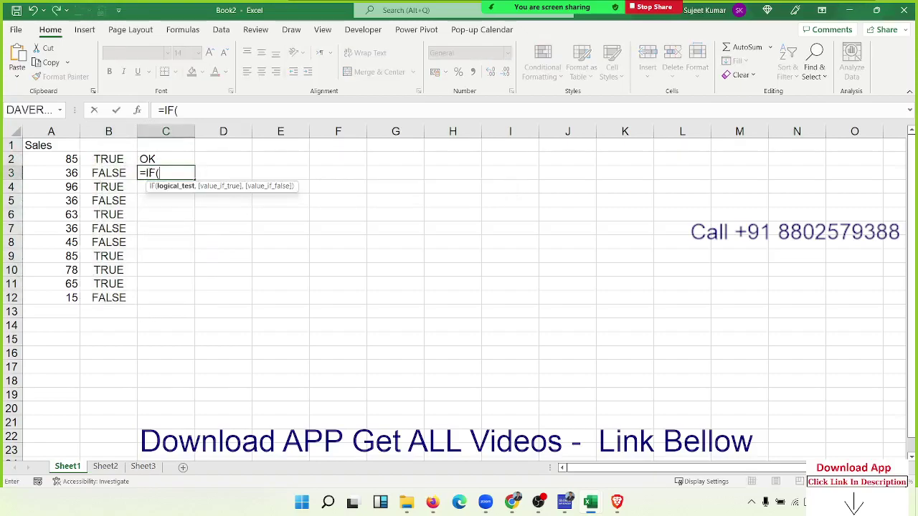
click(76, 174)
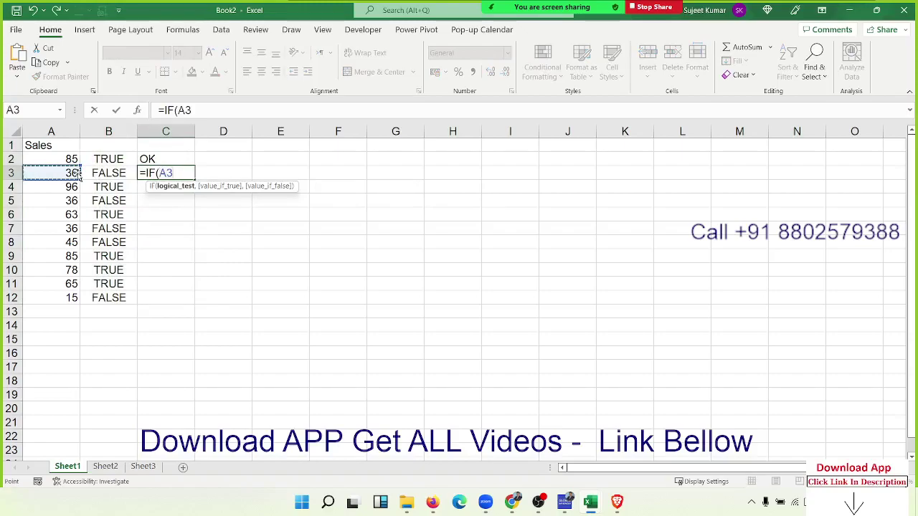
text(>50)
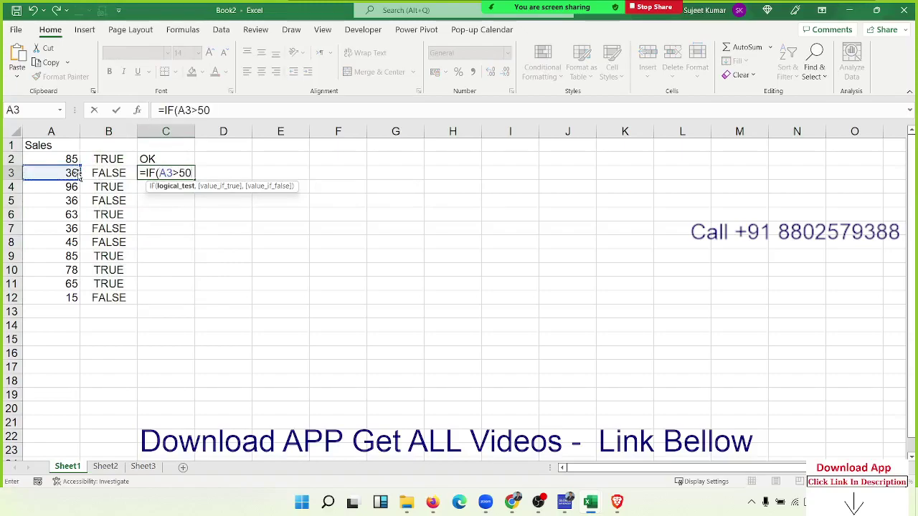
text(,"OK)
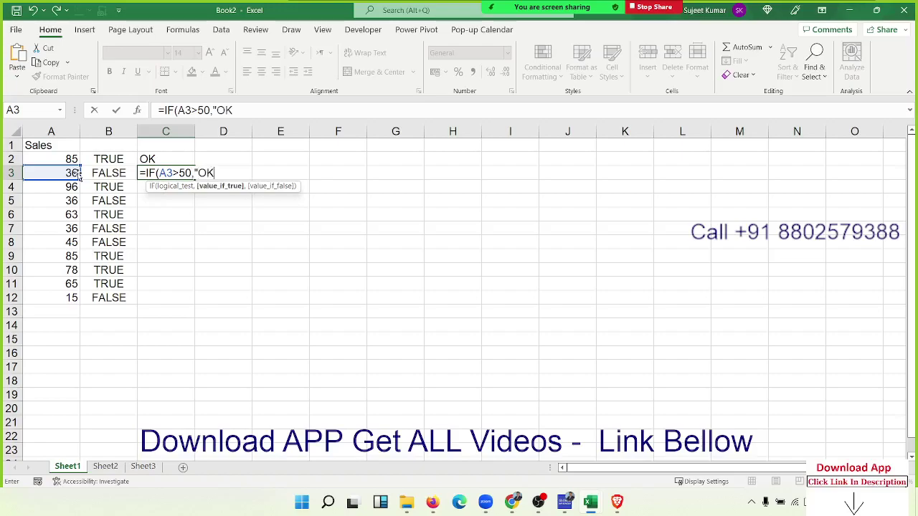
text(","P)
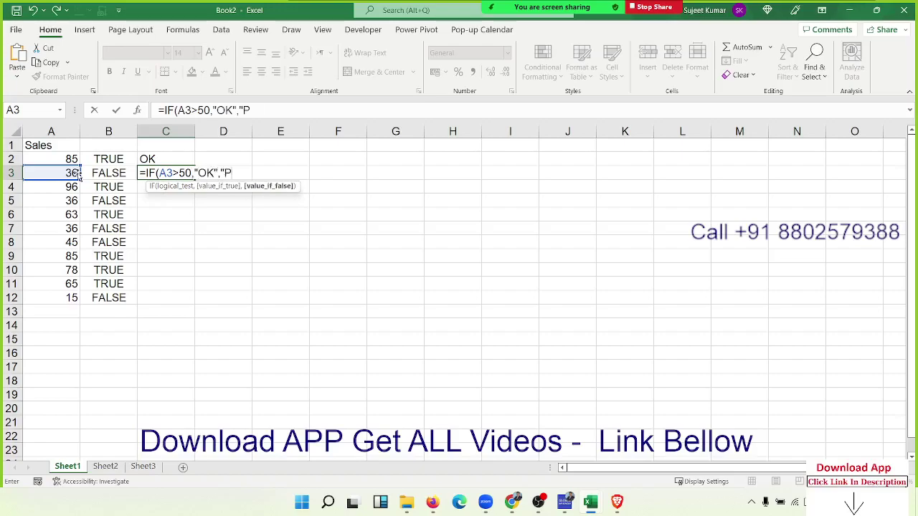
text(ending")
text())
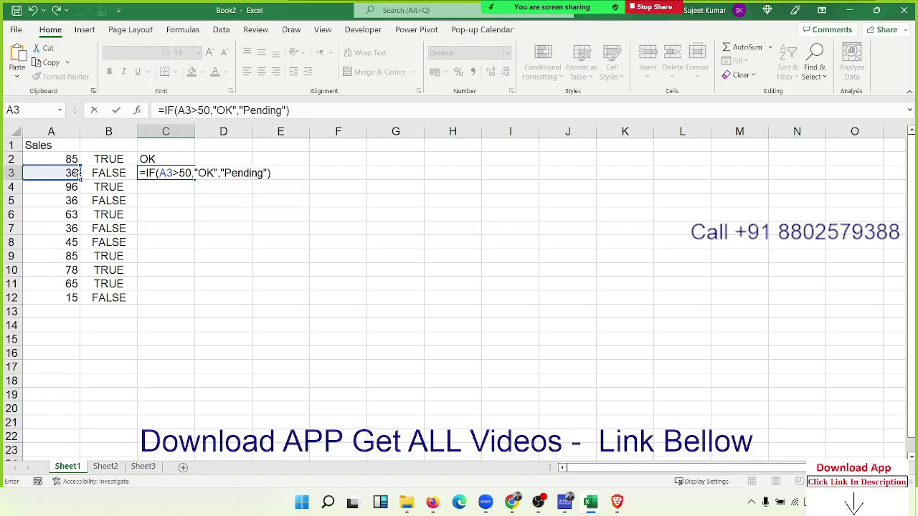
key(Return)
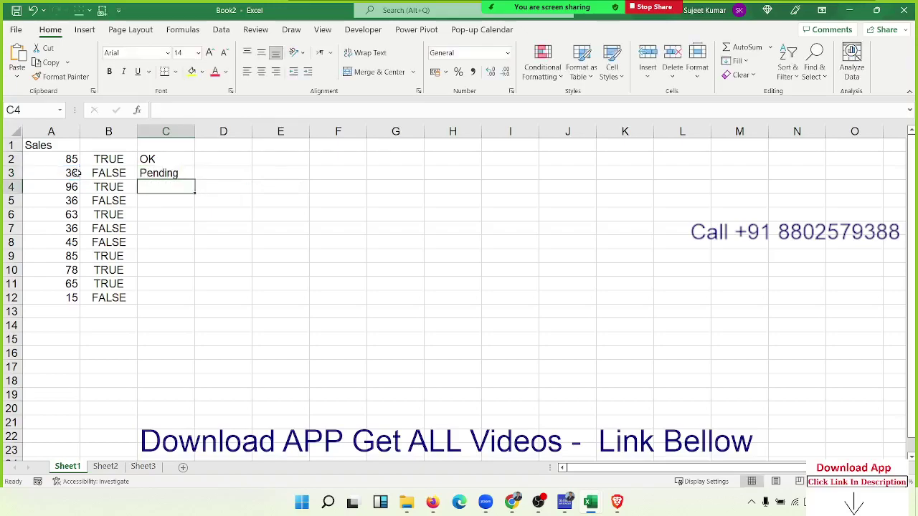
- Review the A3>50 condition in C3's formula and leave it unchanged
key(Up)
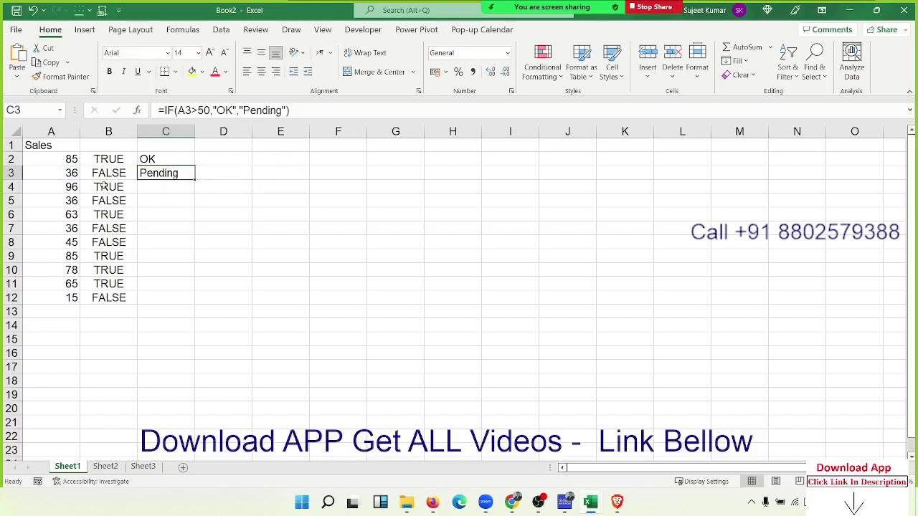
double_click(161, 174)
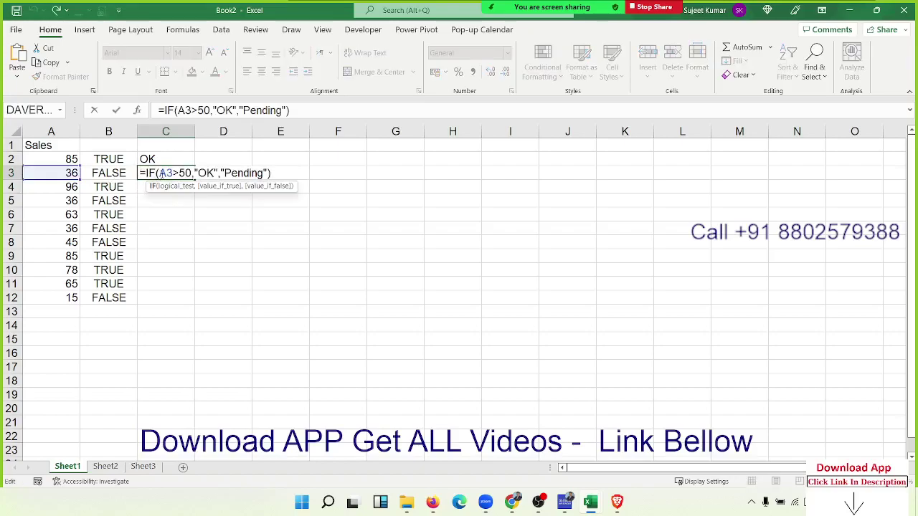
drag(159, 174, 192, 174)
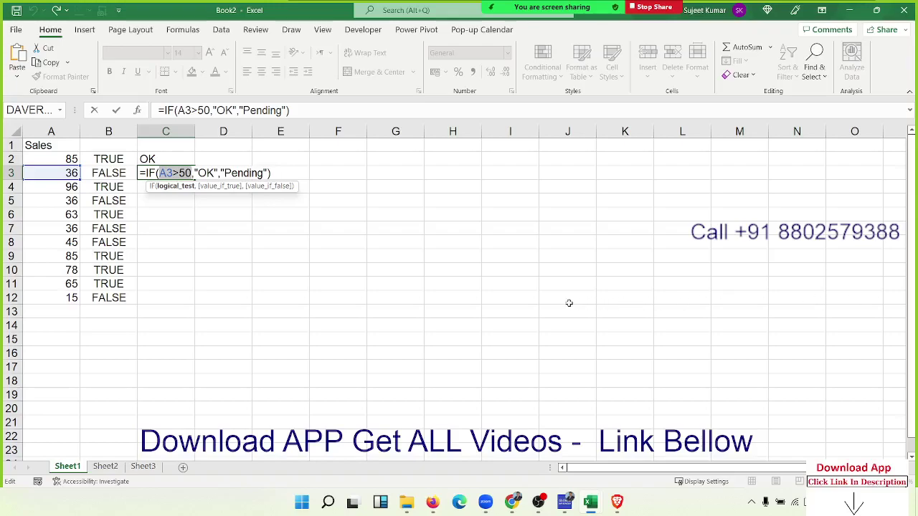
key(ctrl+Return)
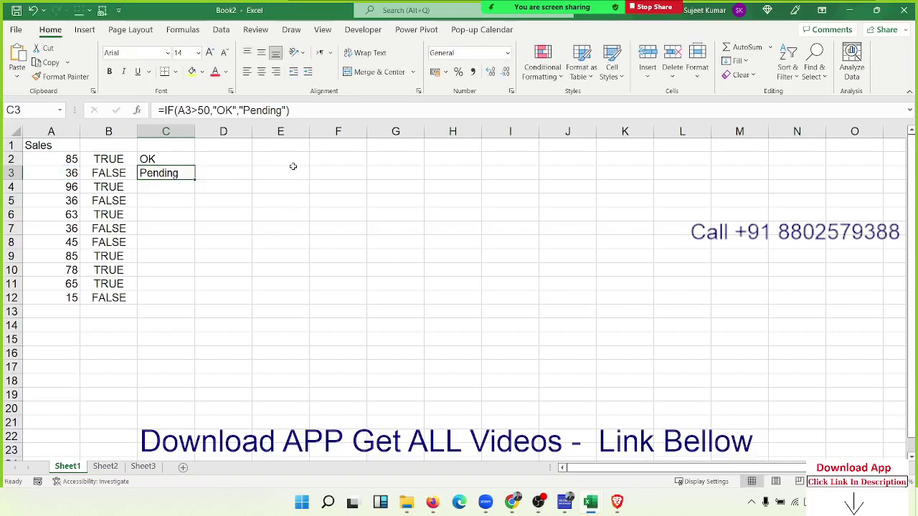
click(289, 170)
- Try starting E3 with =, + and - signs, cancelling each one
text(=)
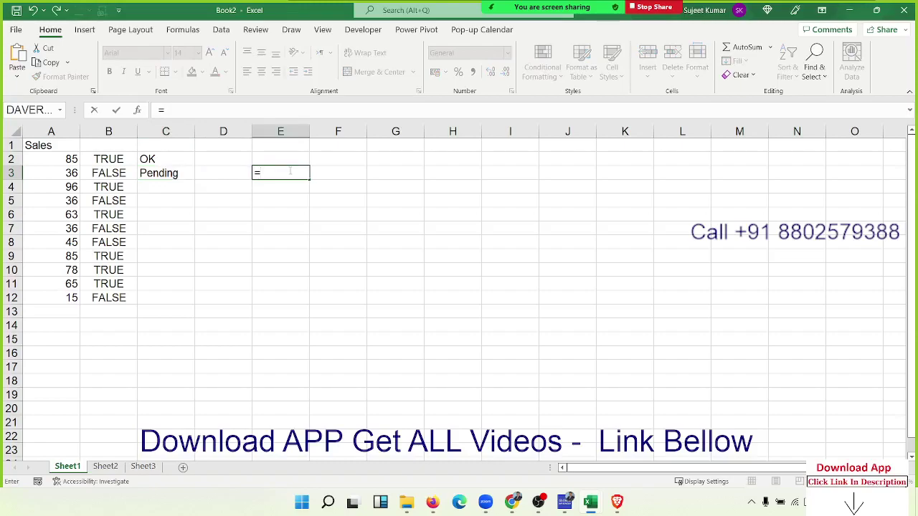
key(Escape)
text(+)
key(Escape)
text(-)
key(Escape)
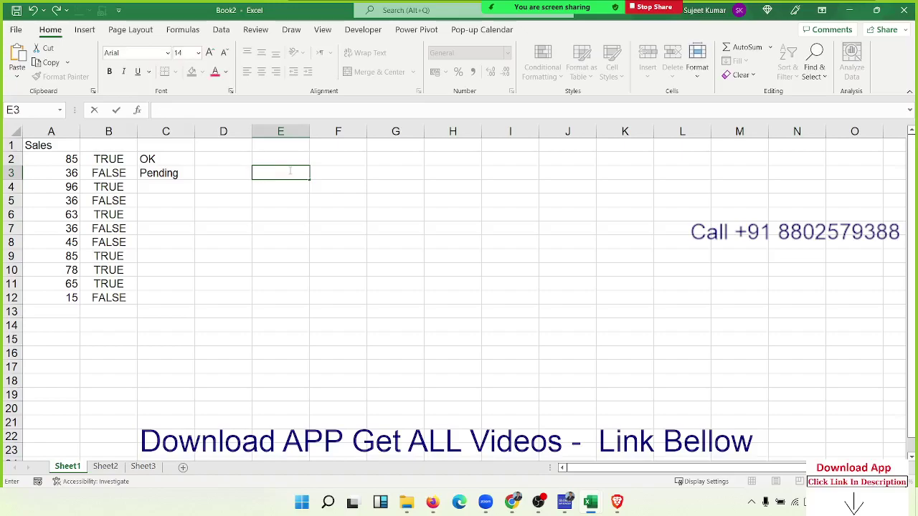
- Begin =IF( in E3 by choosing IF from the function suggestions
text(=)
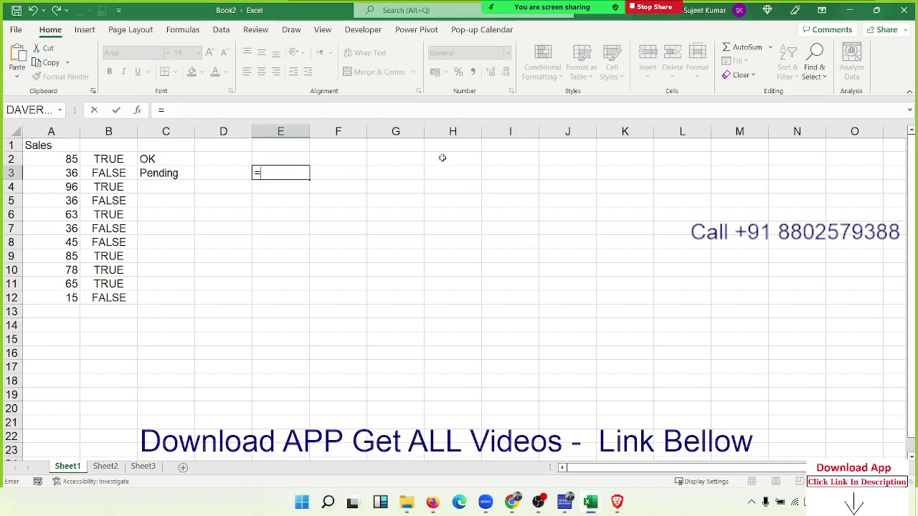
text(i)
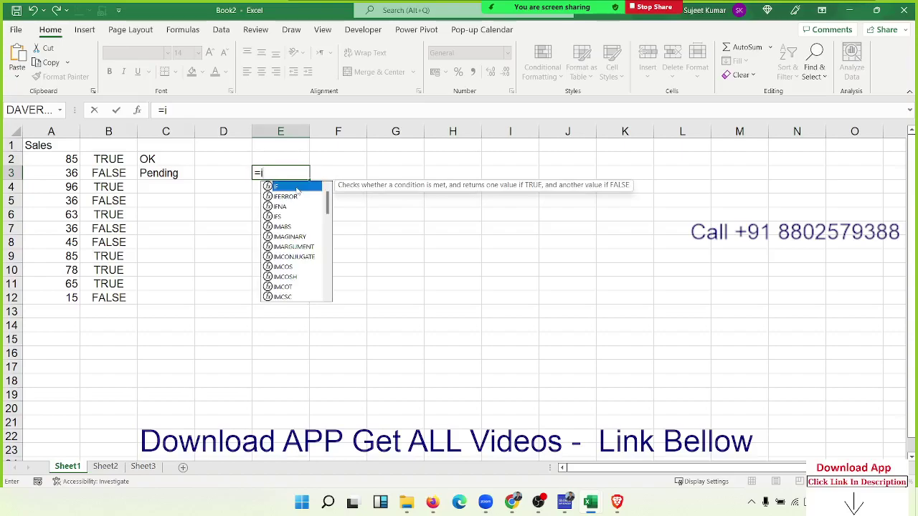
key(Down)
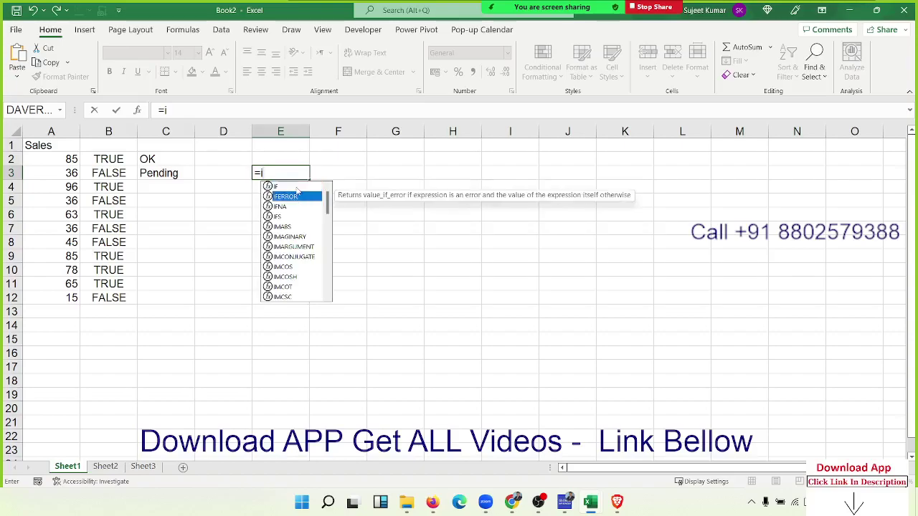
key(Down)
key(Down)
key(Down)
key(Up)
key(Up)
key(Up)
key(Up)
key(Down)
key(Down)
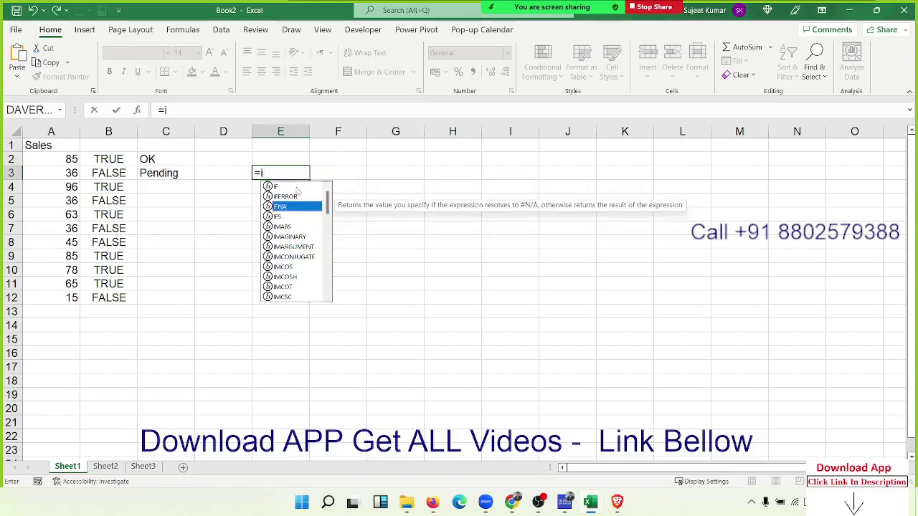
key(Down)
key(Down)
key(Up)
key(Up)
key(Up)
key(Up)
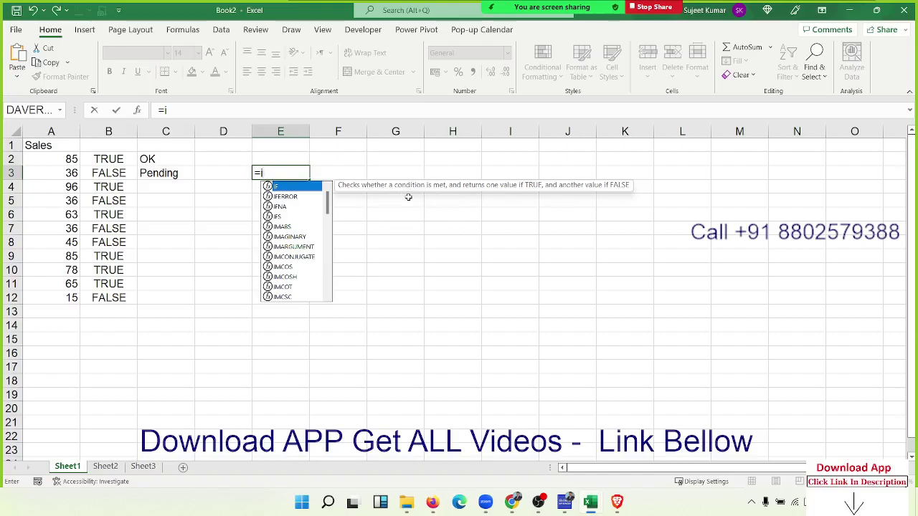
key(Tab)
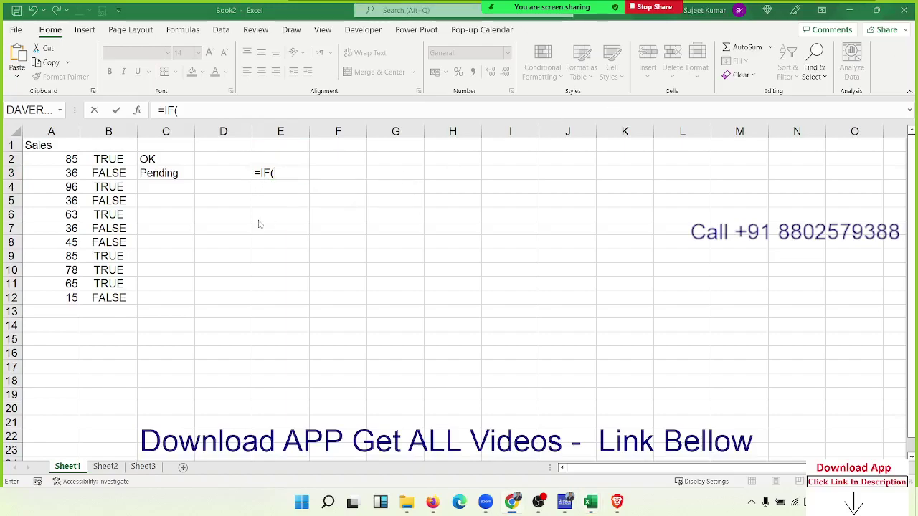
- Complete E3 as =IF(A3>50,"OK","Pending"), fixing a stray character, and commit it
click(277, 178)
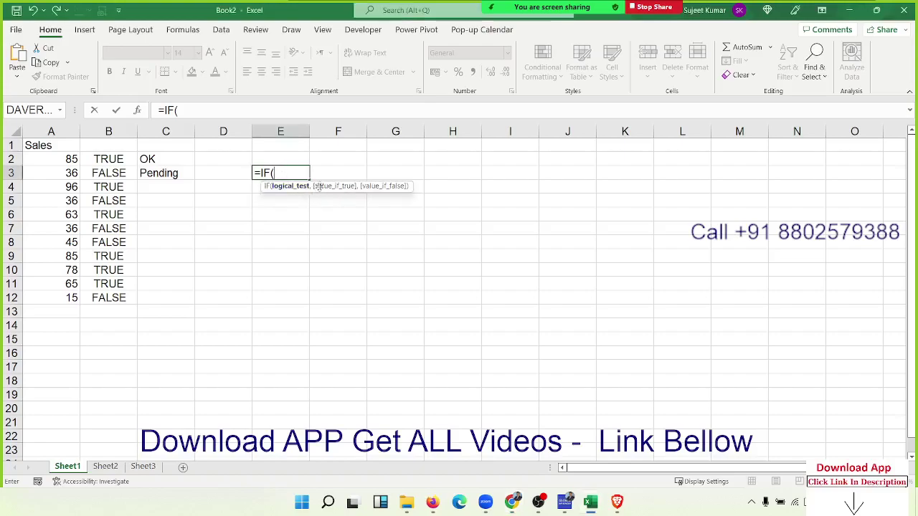
click(71, 175)
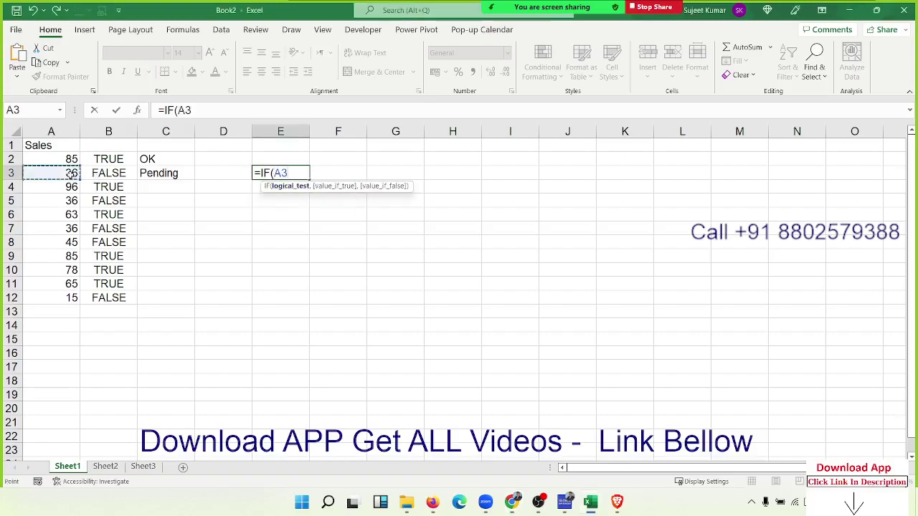
text(>50)
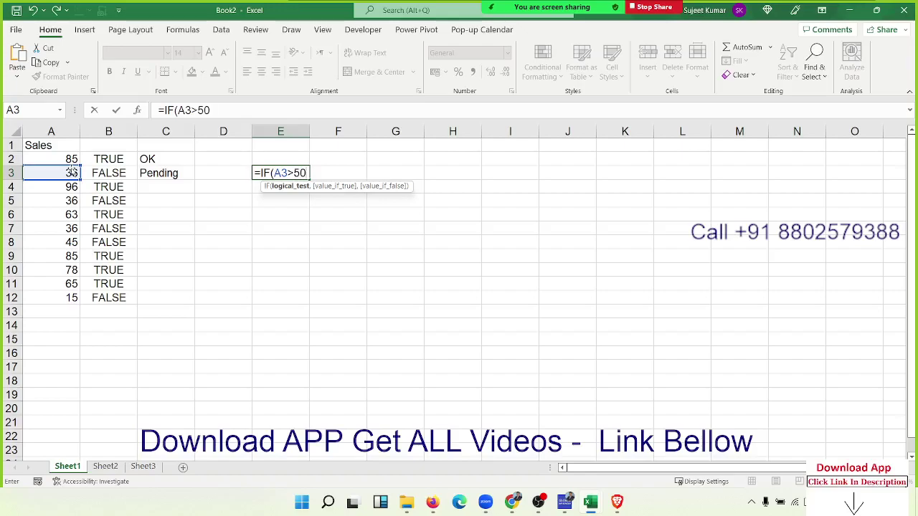
text(,")
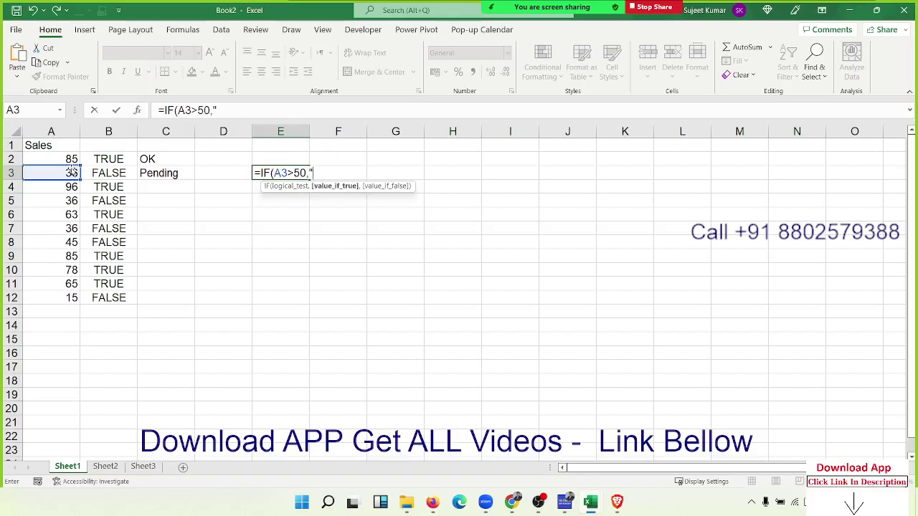
text(OK)
text(",")
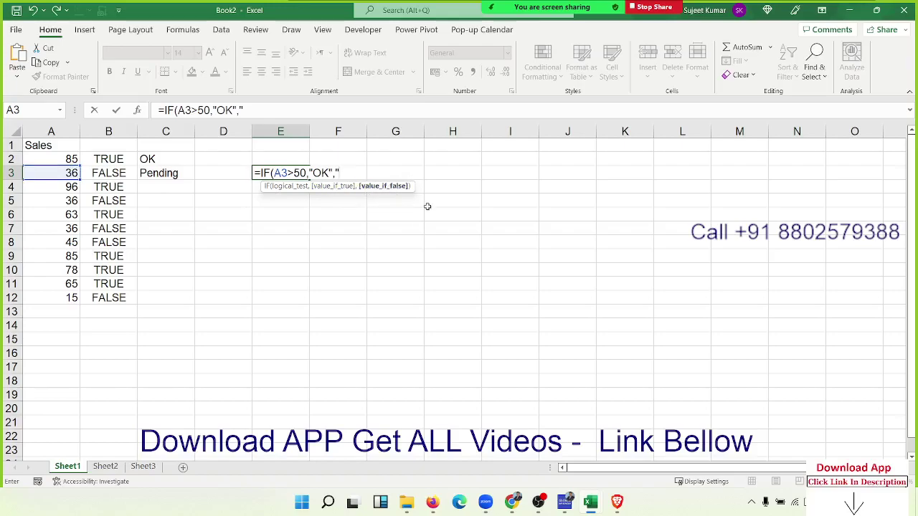
text(Pending)
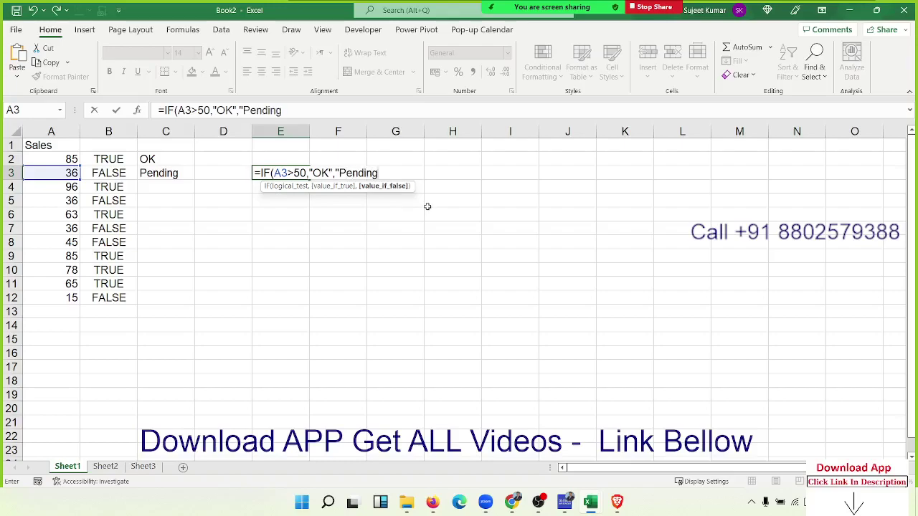
text("_)
key(BackSpace)
text())
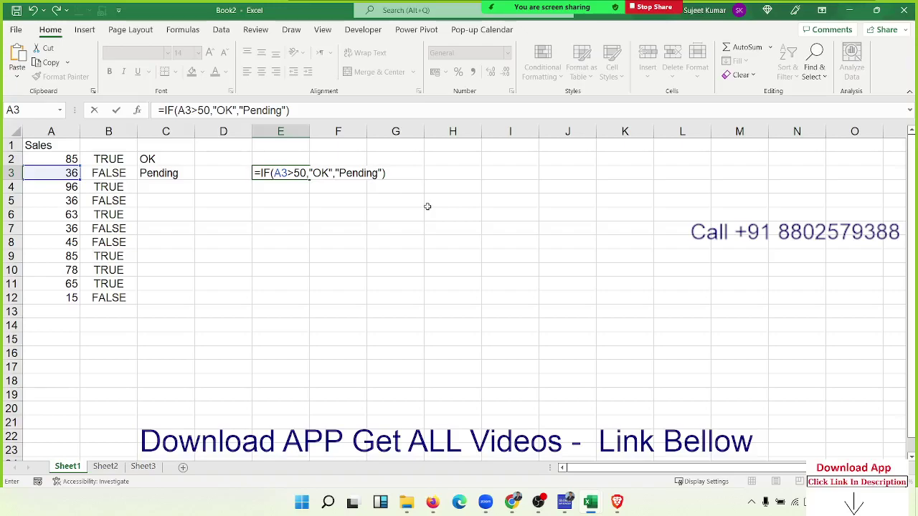
key(Return)
key(Up)
key(F2)
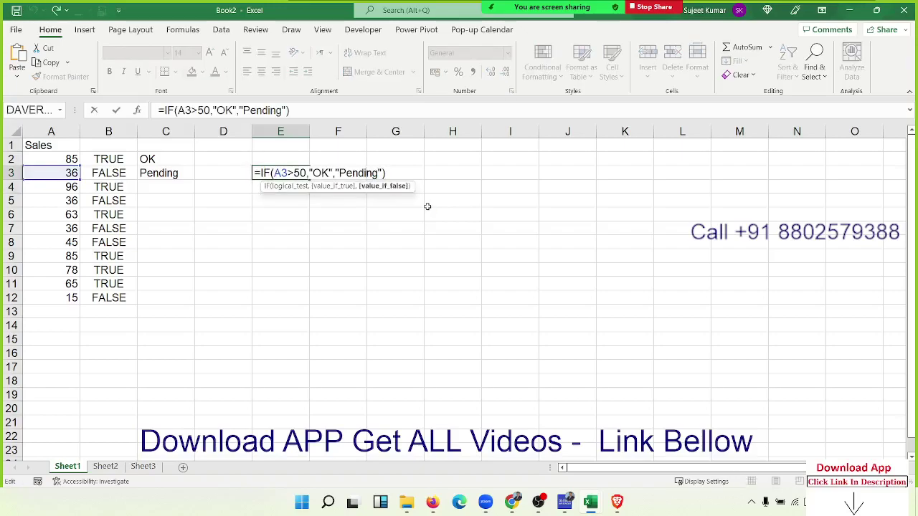
click(317, 188)
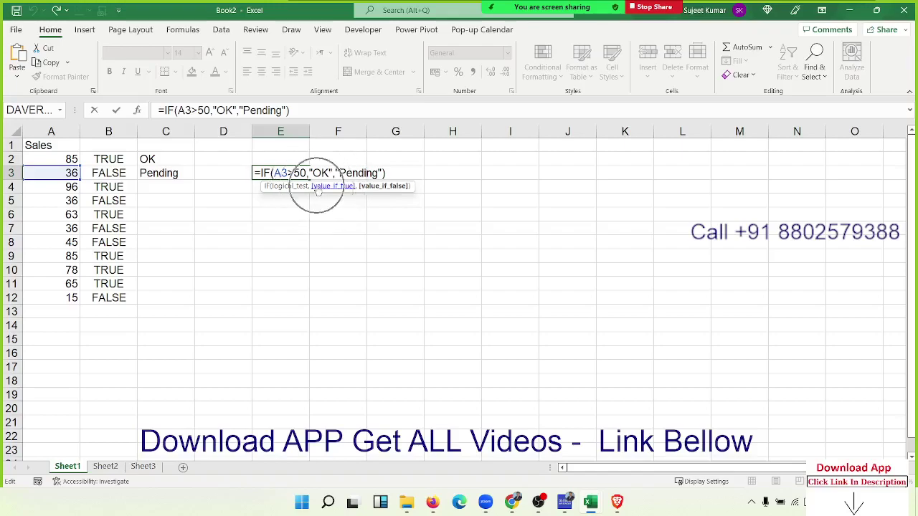
click(394, 188)
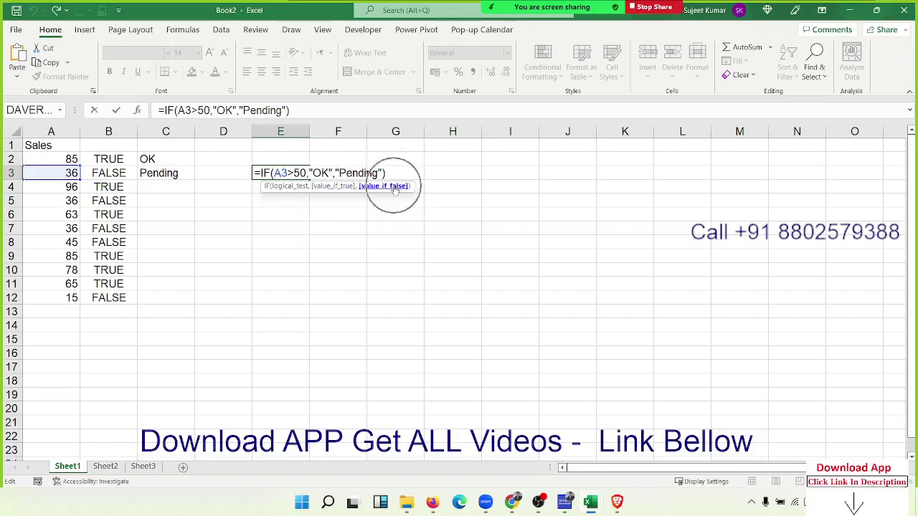
click(283, 188)
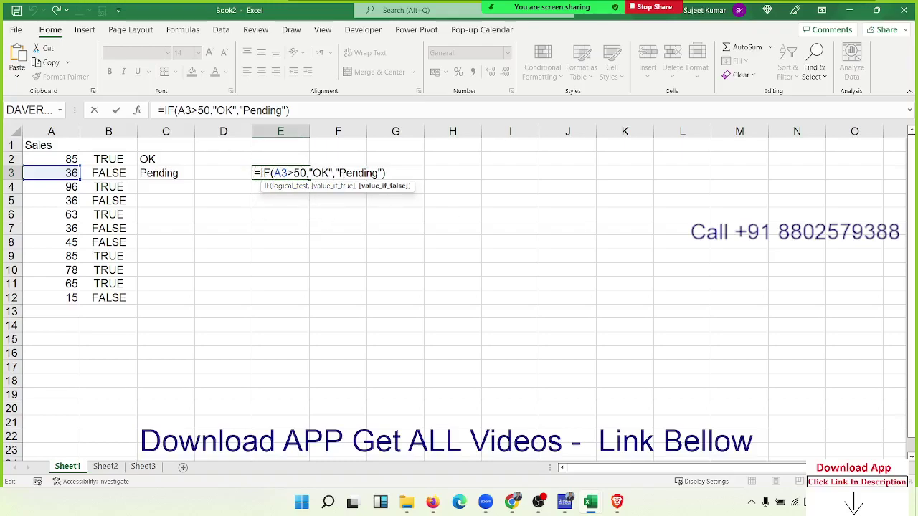
key(Return)
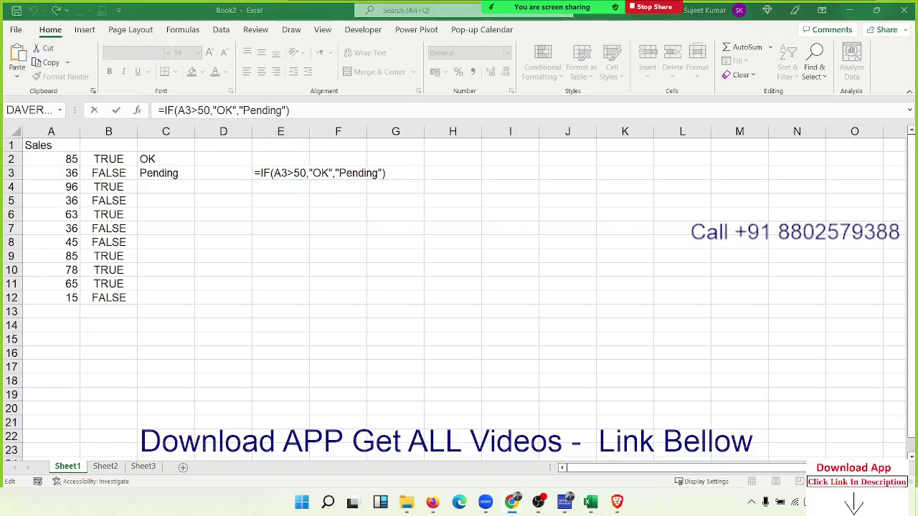
double_click(292, 177)
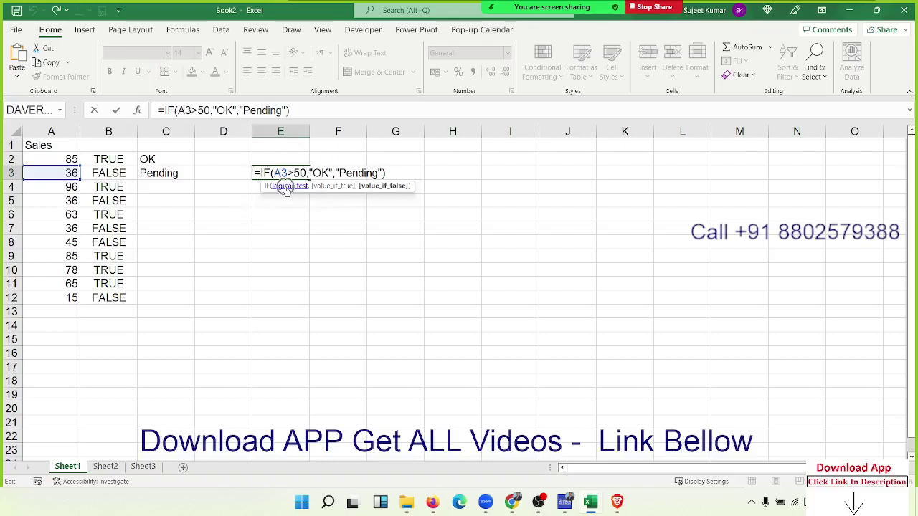
click(286, 188)
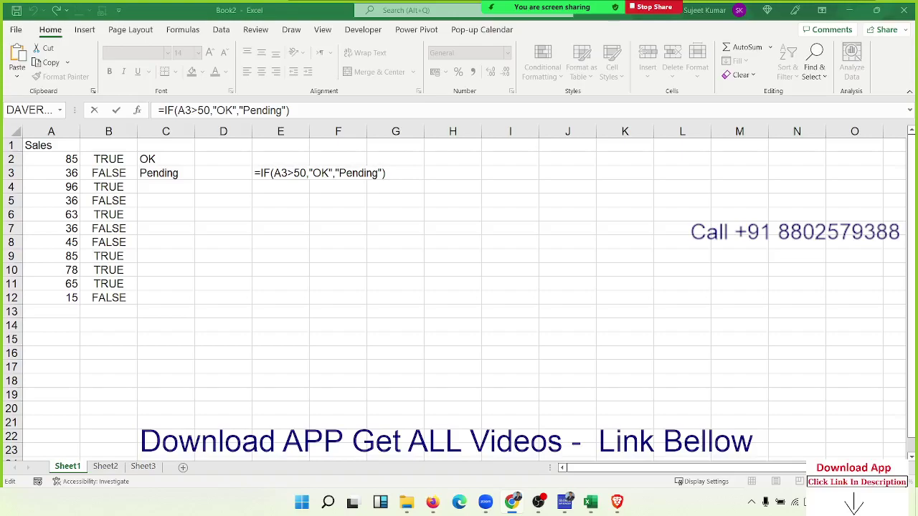
click(336, 176)
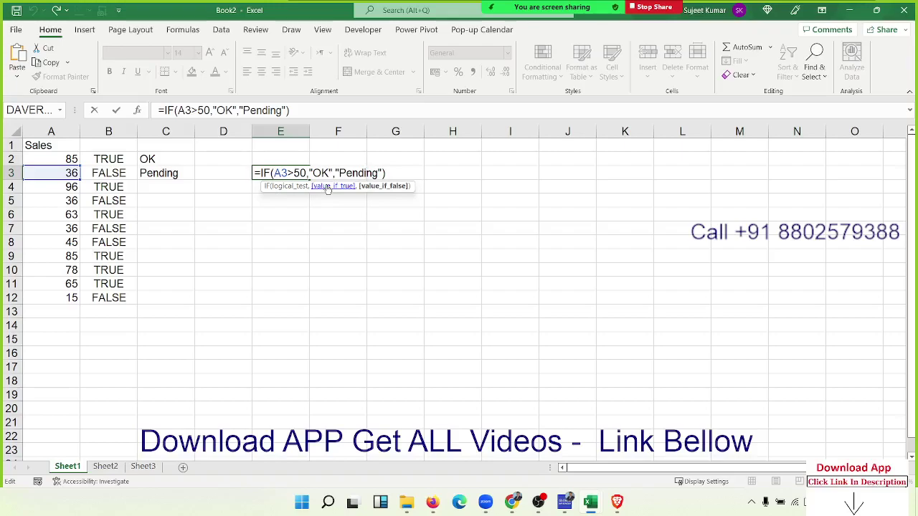
key(ctrl+Return)
- Type =IF(A4>110 in E4 and dismiss the formula error it raises
key(Down)
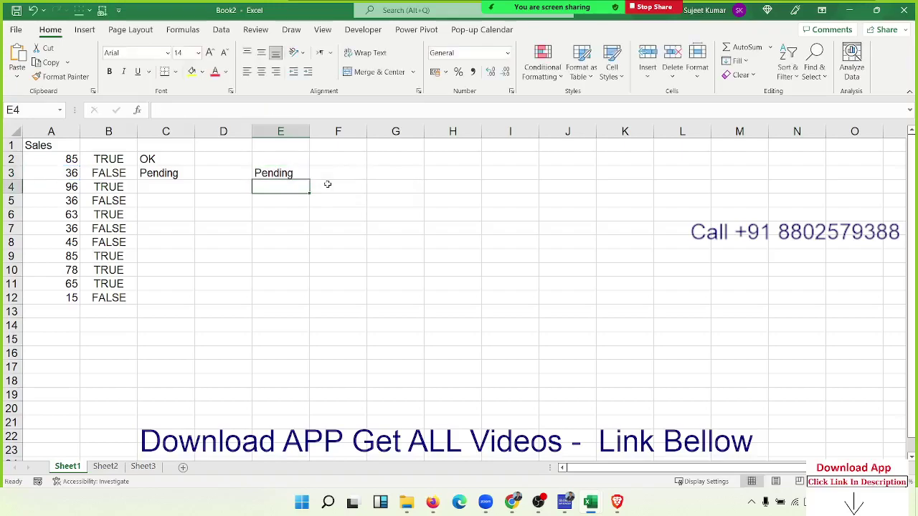
text(=IF()
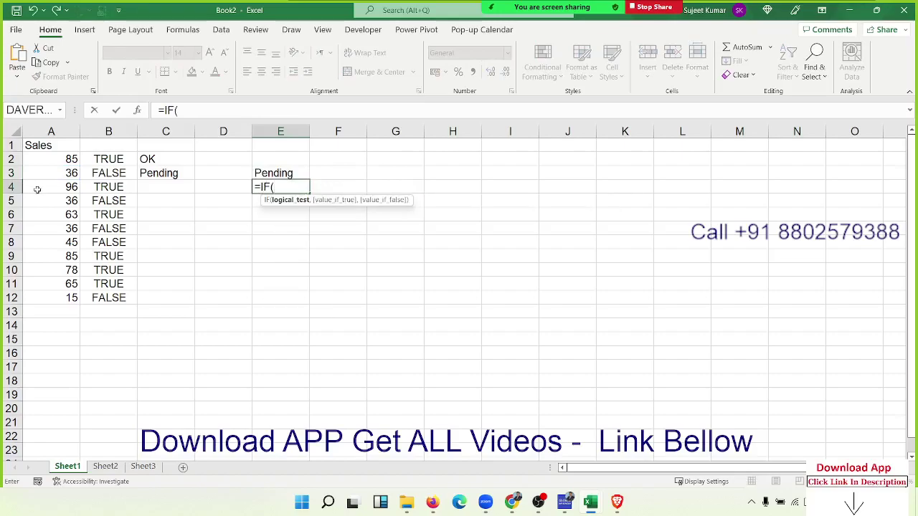
click(39, 187)
text(>)
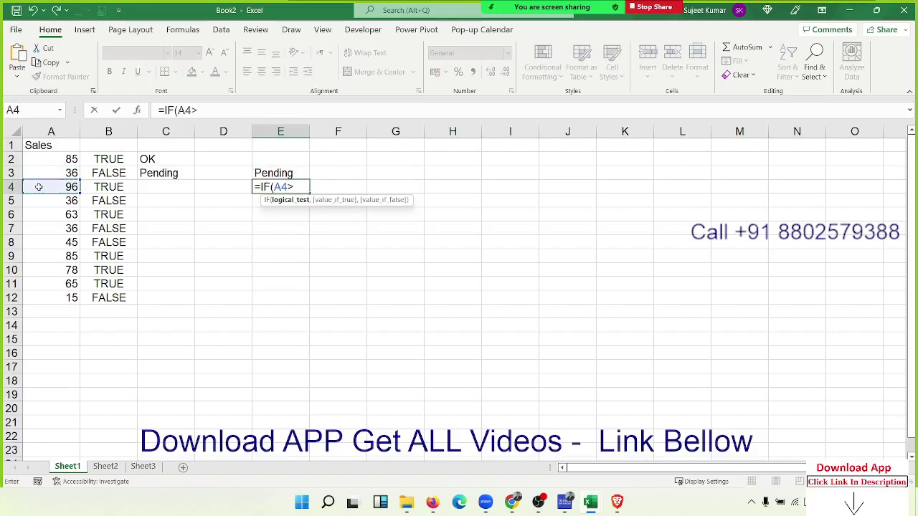
text(110)
key(Return)
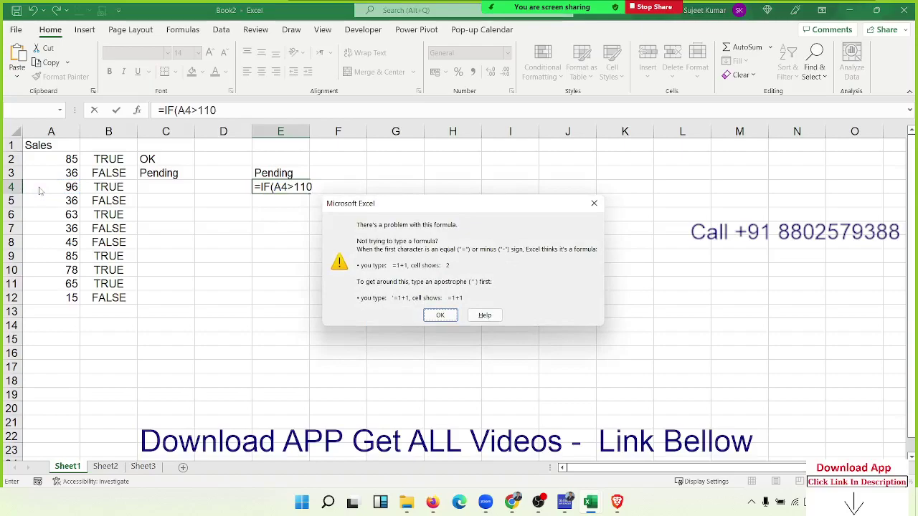
key(Return)
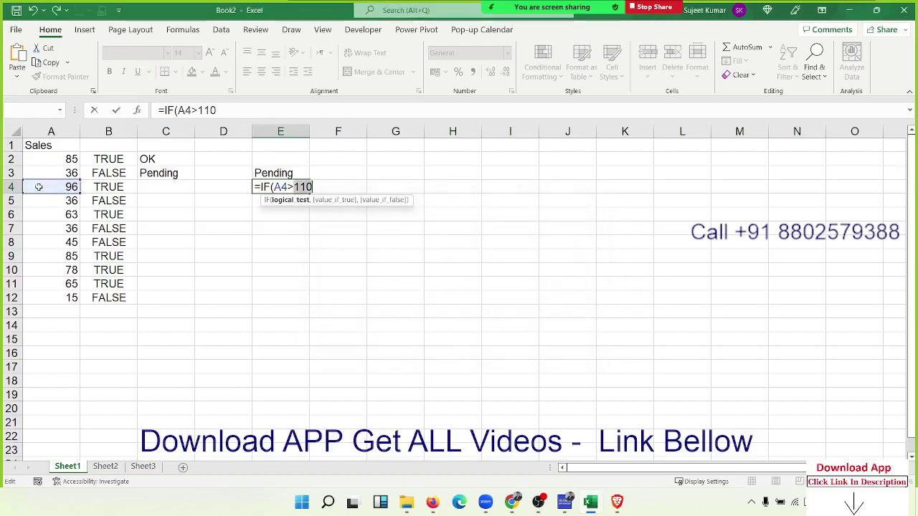
key(Return)
key(Return)
- Finish E4 as =IF(A4>110,) so it shows FALSE, then recheck and recommit it
key(Right)
text(,)
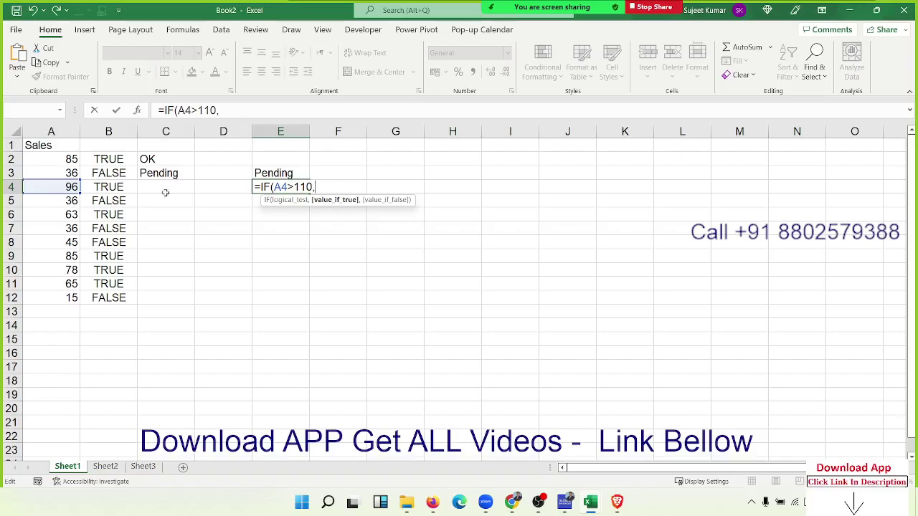
key(Return)
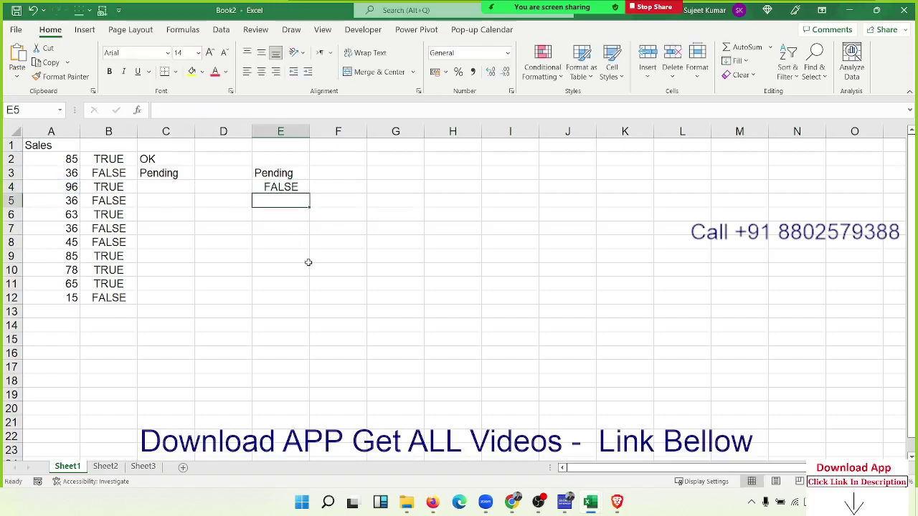
key(Up)
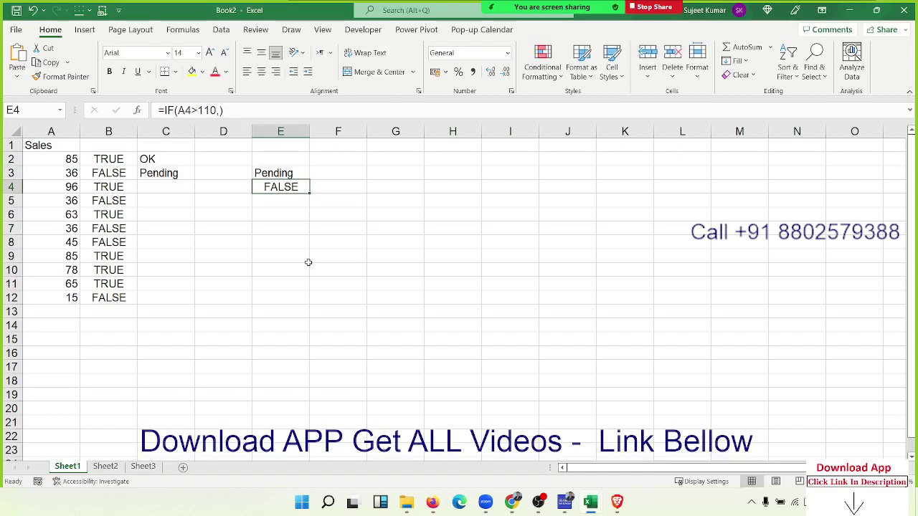
key(F2)
key(Left)
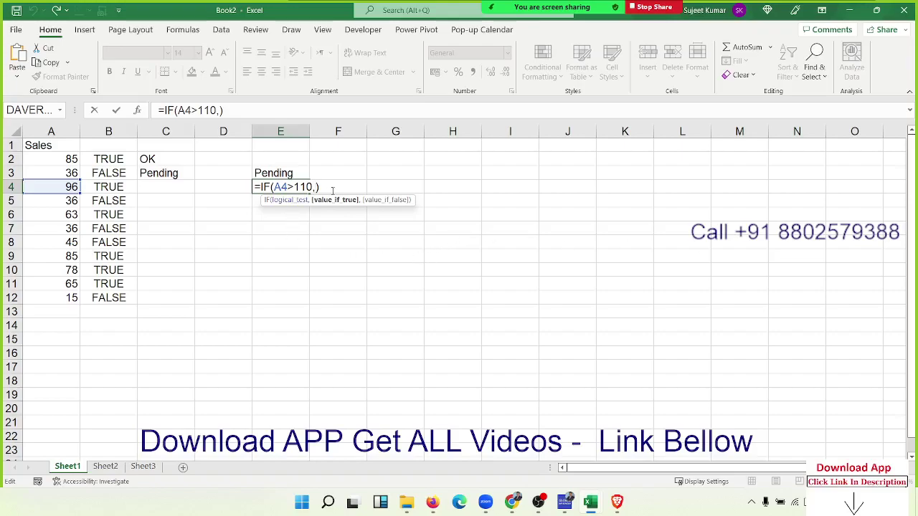
key(Return)
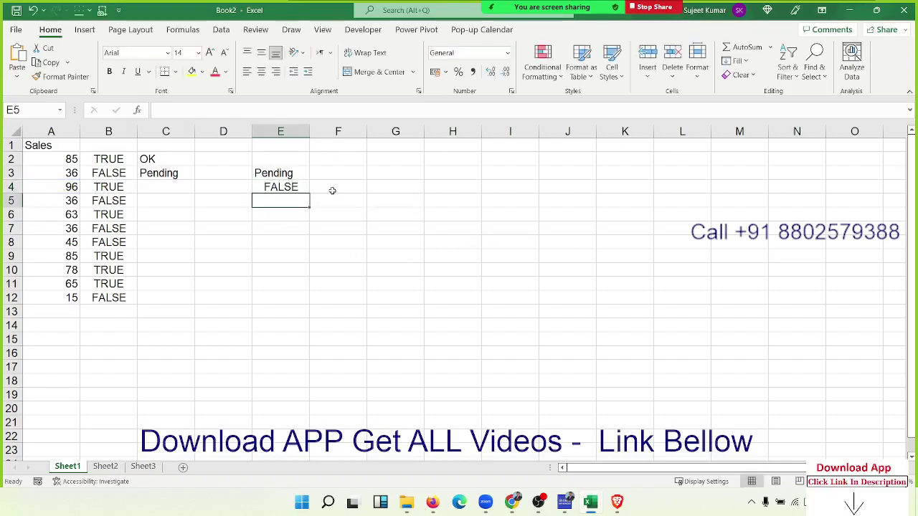
- Start a VLOOKUP in E5, cancel it and move to the empty columns
text(=vl)
key(Tab)
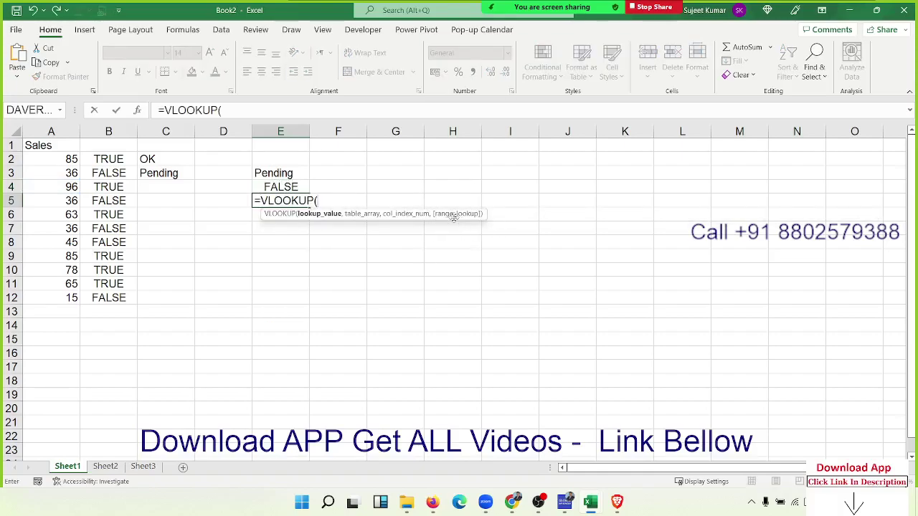
key(Escape)
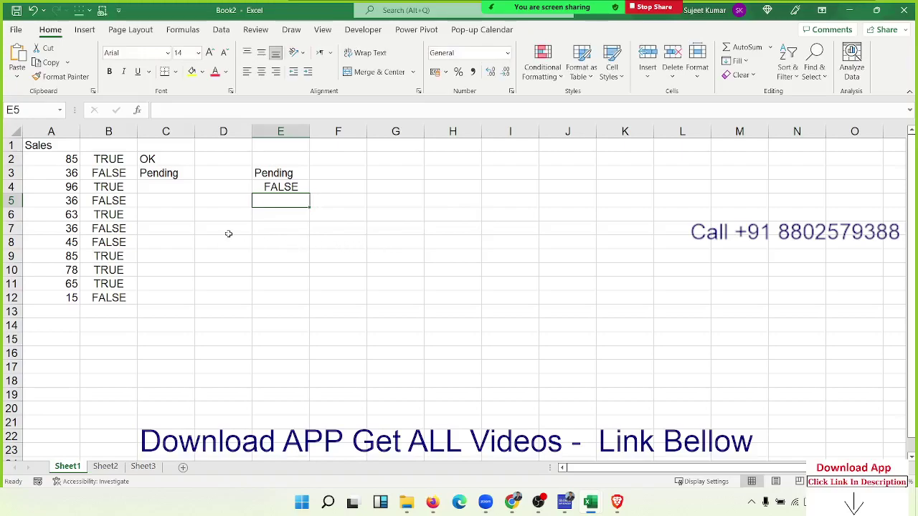
click(229, 234)
click(363, 183)
key(Right)
key(Right)
key(Right)
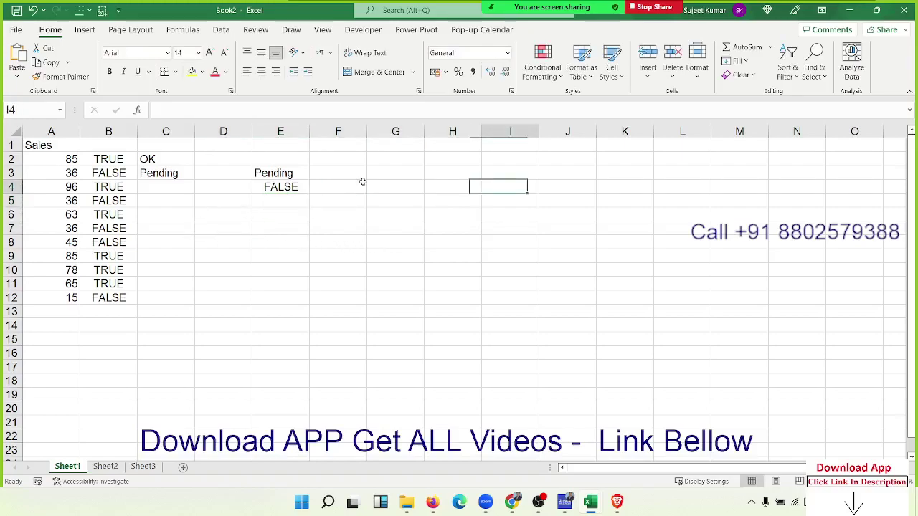
key(Right)
key(Right)
key(Right)
key(Right)
key(Right)
key(Right)
key(Right)
key(Right)
key(Right)
key(Right)
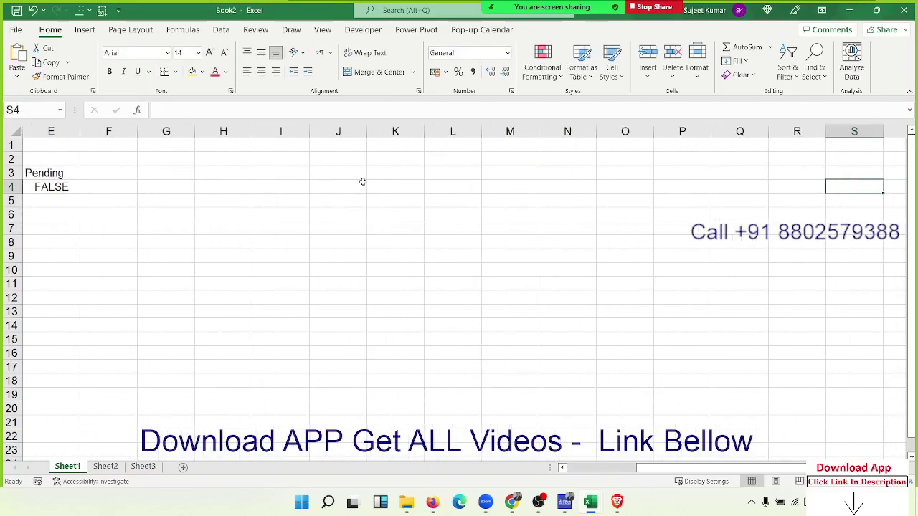
key(Right)
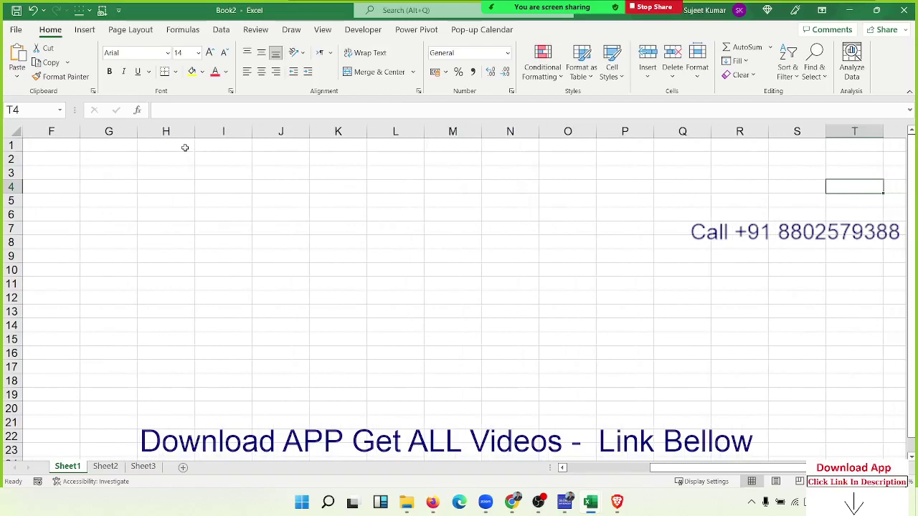
- Add the headings Sr, Name and Add in H1:J1
click(185, 147)
text(S)
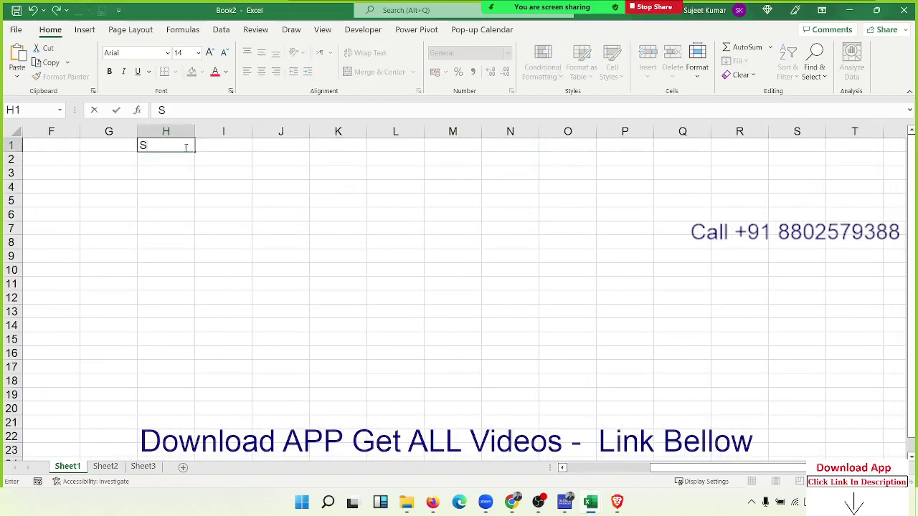
text(r)
key(Return)
key(Up)
key(Right)
text(N)
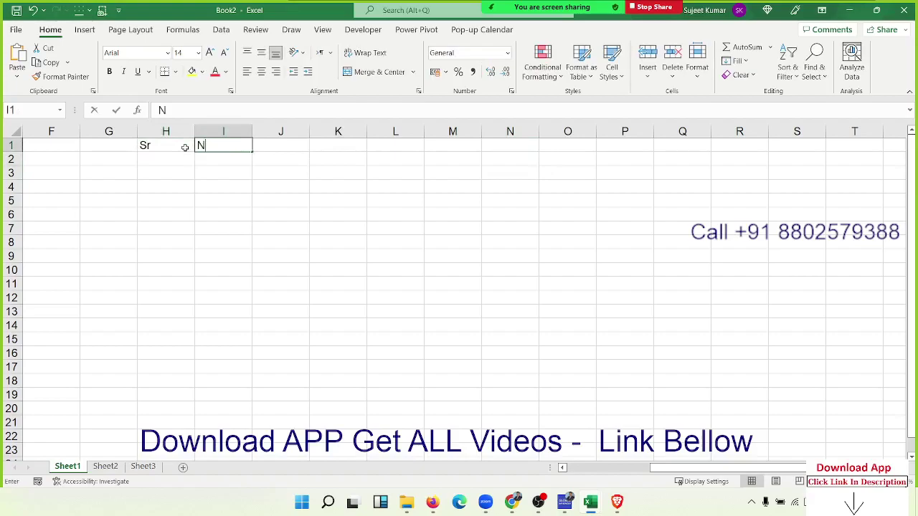
text(ame)
key(Tab)
text(Ad)
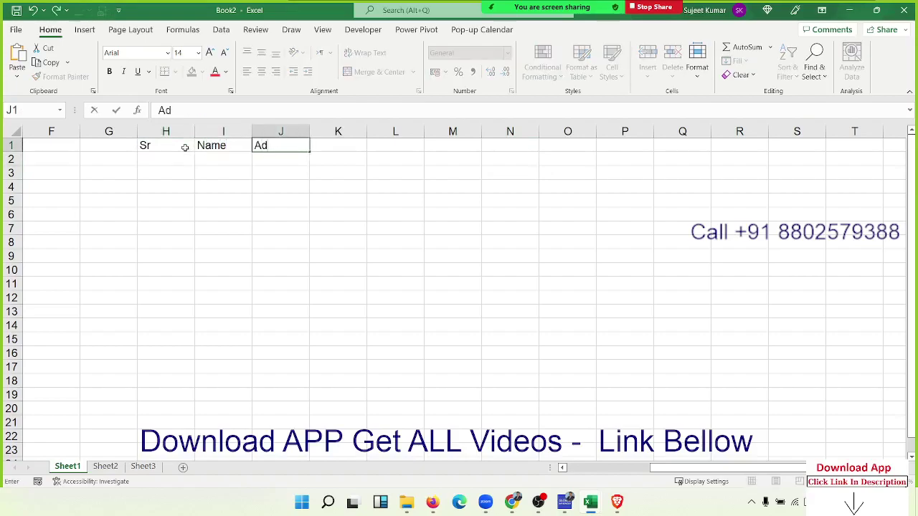
text(d)
key(Tab)
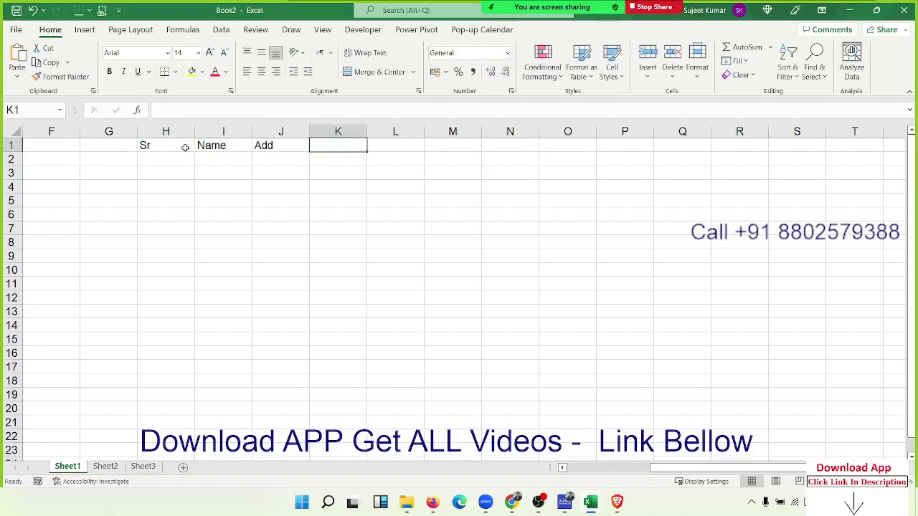
- Fill row 2 with serial 1, a person's name and an address entry
click(185, 160)
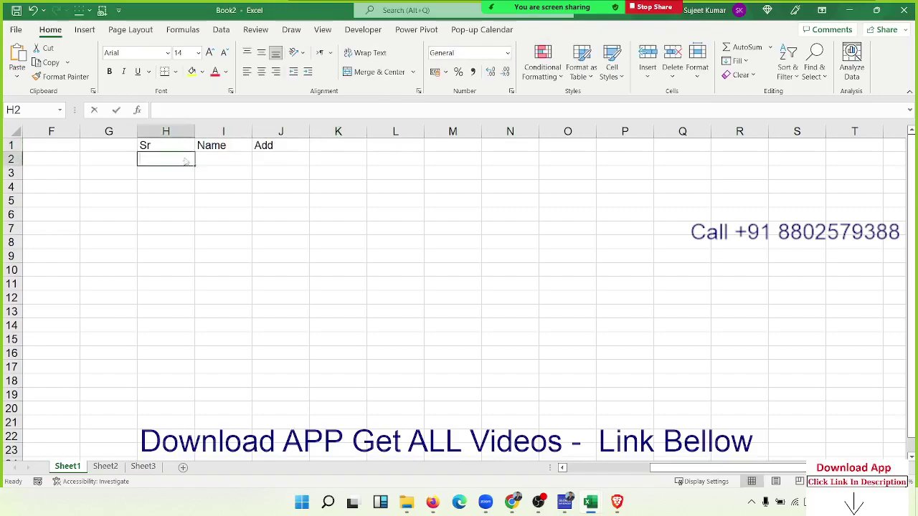
text(1)
key(Tab)
text(P)
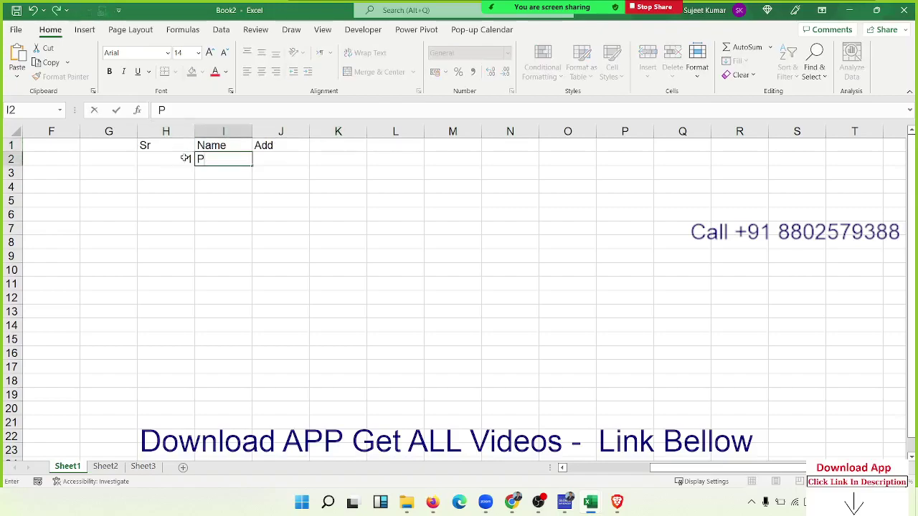
text(uja)
key(Tab)
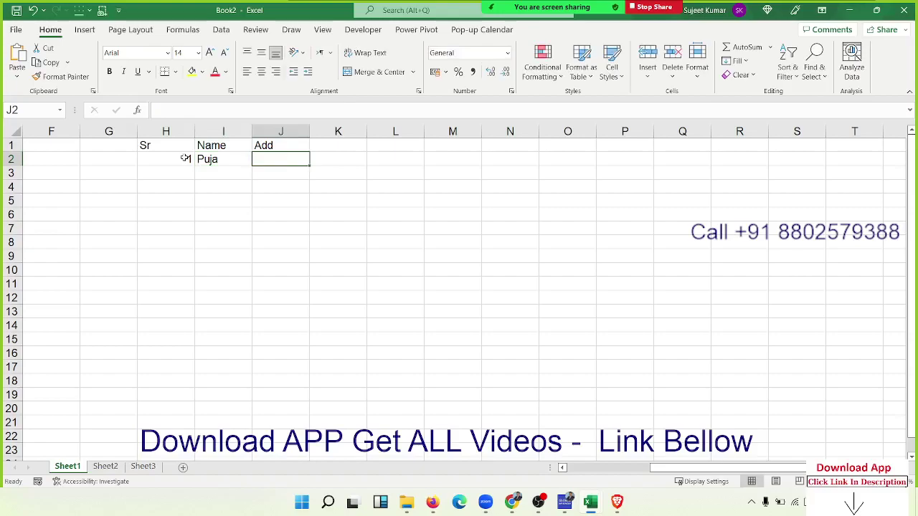
text(F)
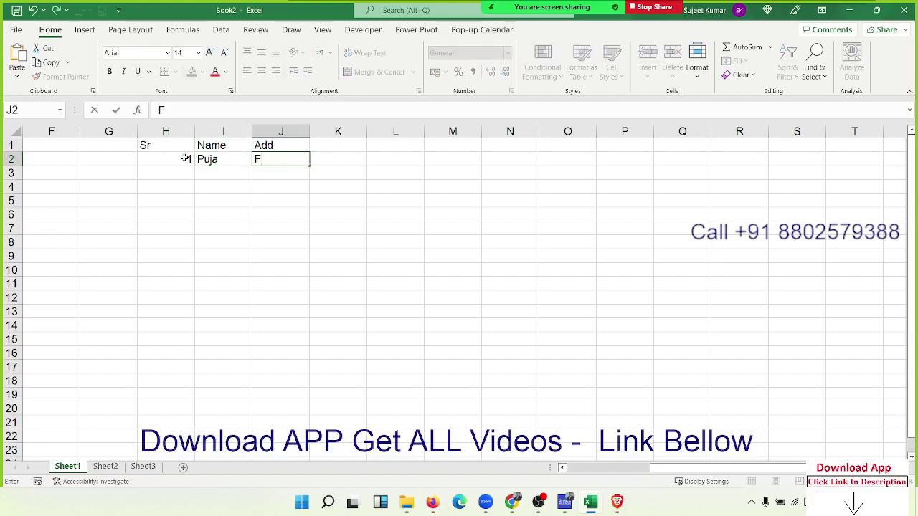
text(2012)
key(Return)
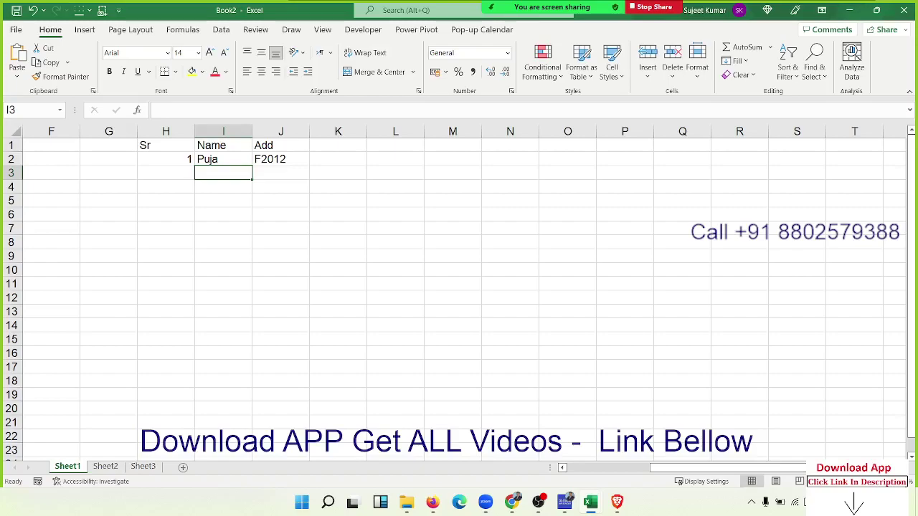
- Type 2 as the next serial in H3, then discard it
click(282, 163)
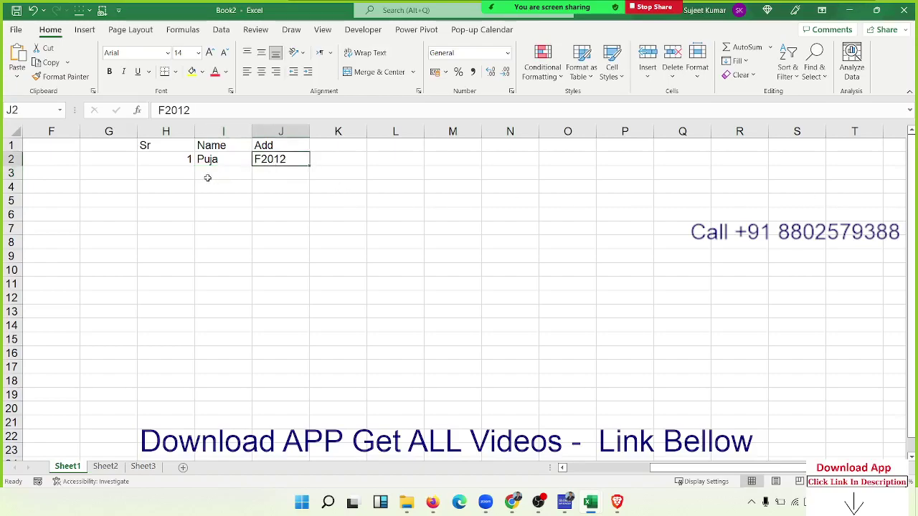
click(191, 174)
text(2)
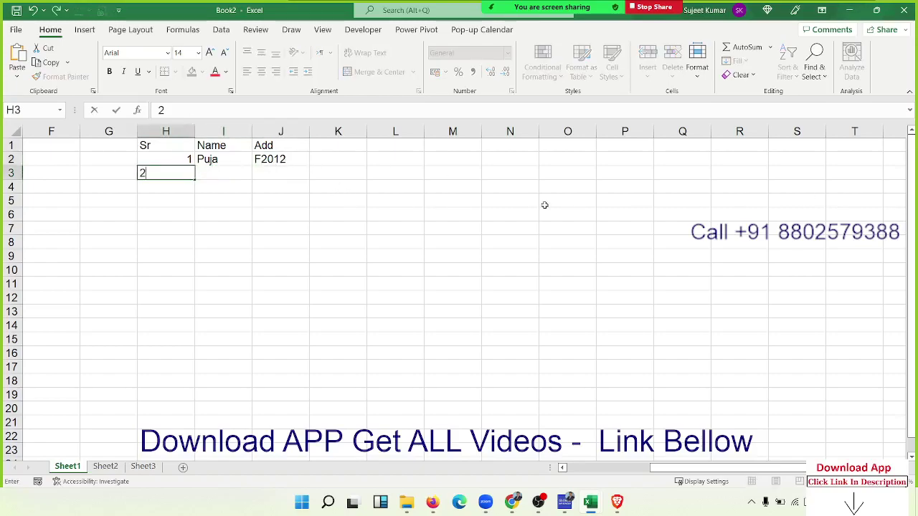
key(Escape)
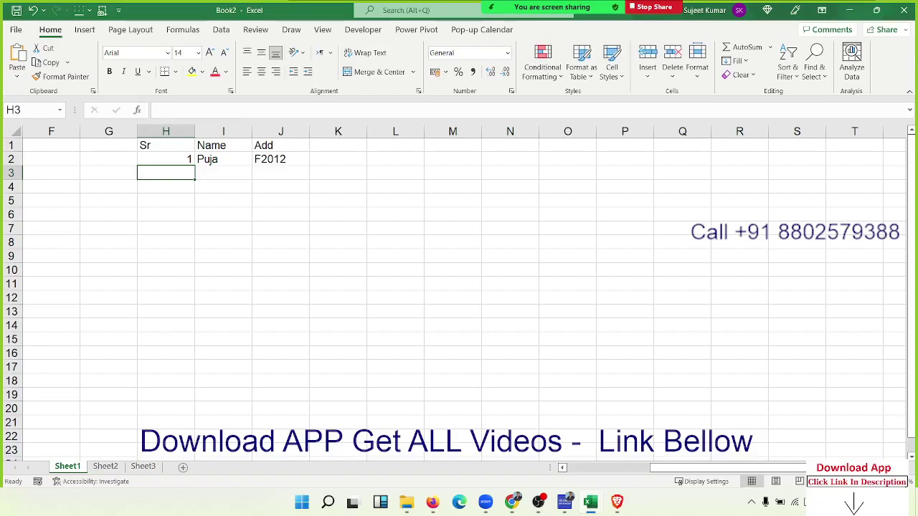
click(184, 176)
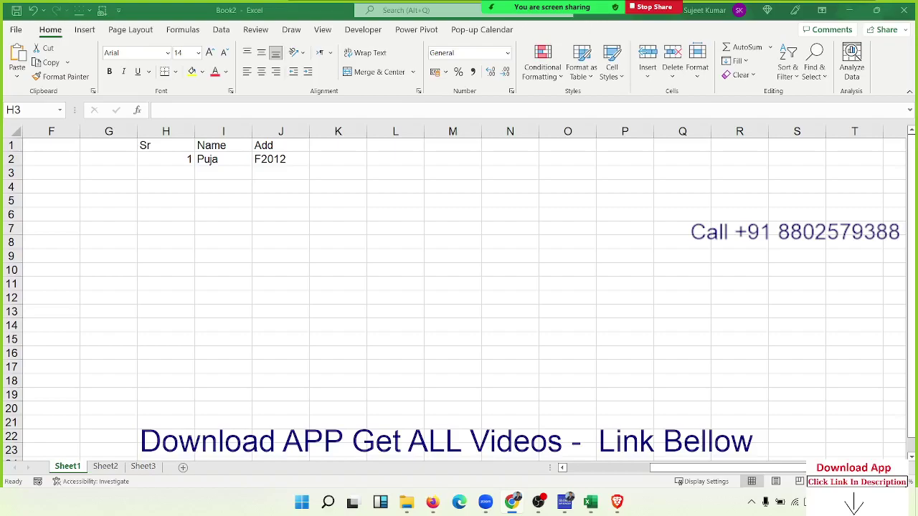
- Enter =IF(I3>0,H2+1,"") in H3, which stays blank for now
click(187, 178)
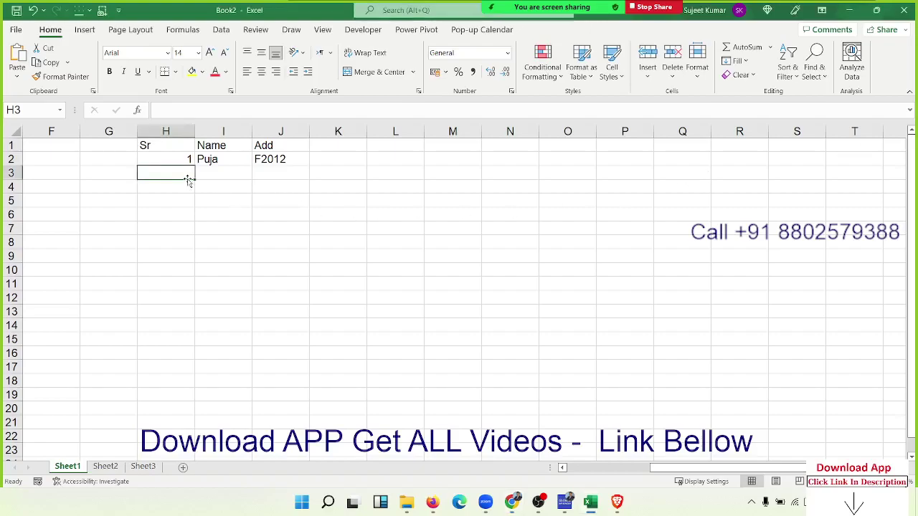
text(=)
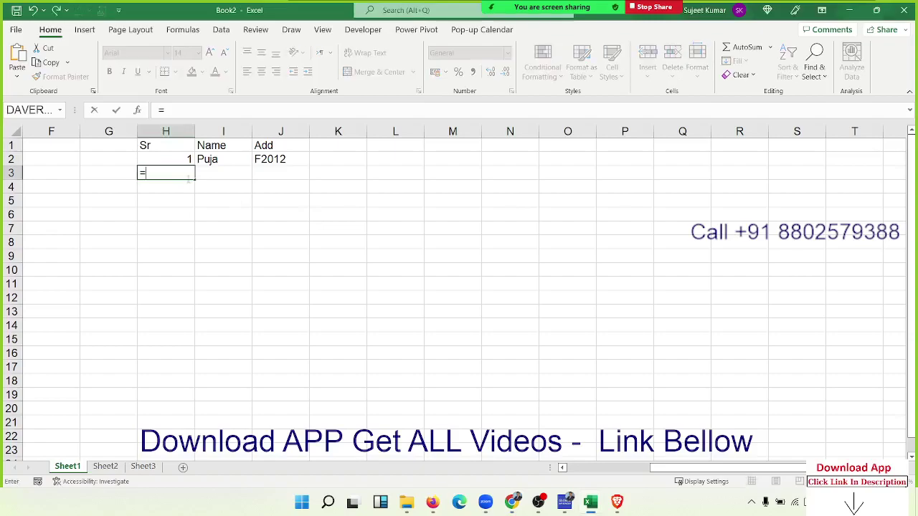
text(IF()
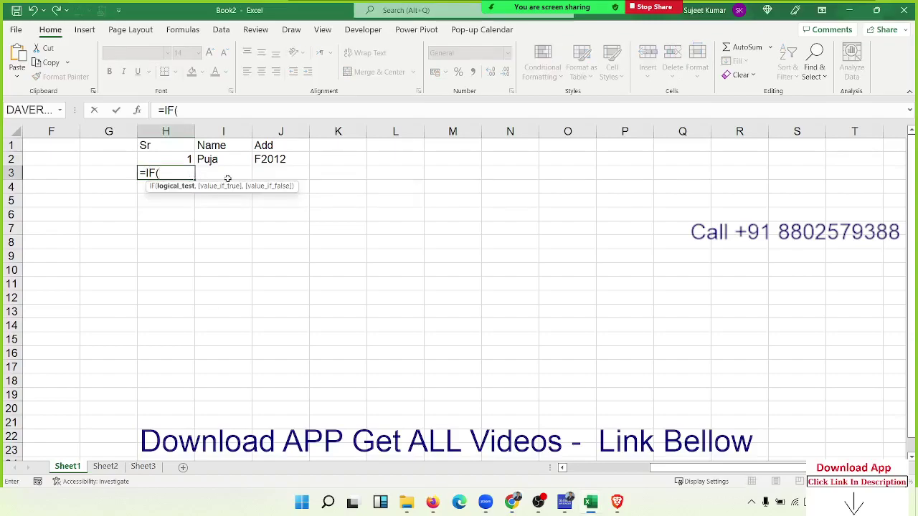
click(228, 173)
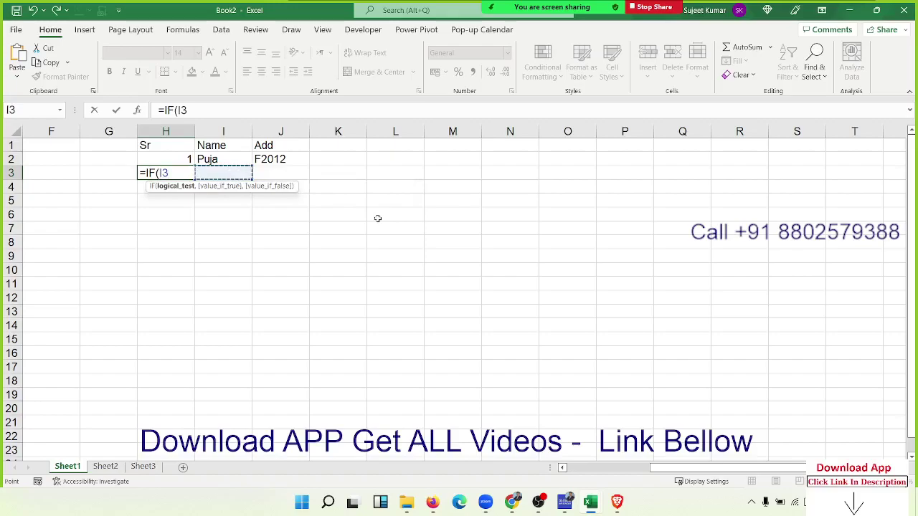
text(>)
text(0)
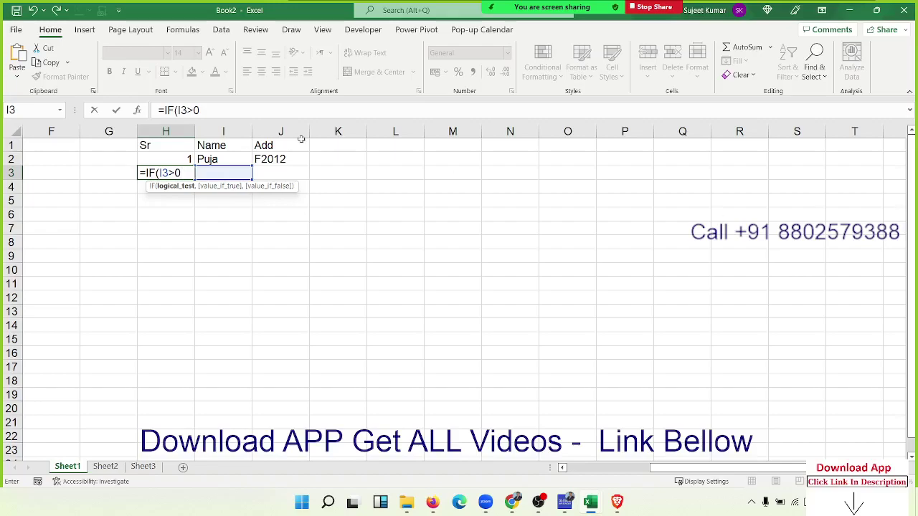
click(173, 159)
key(Return)
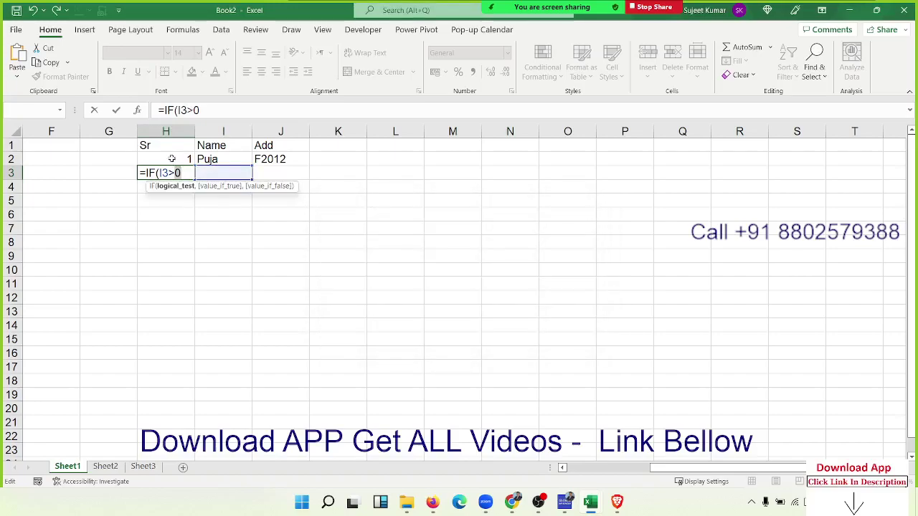
text(,)
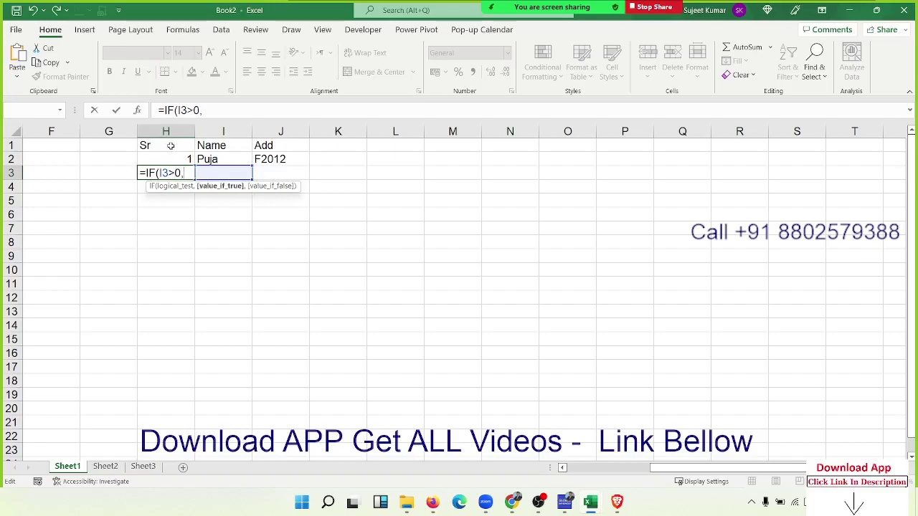
click(169, 151)
text(+)
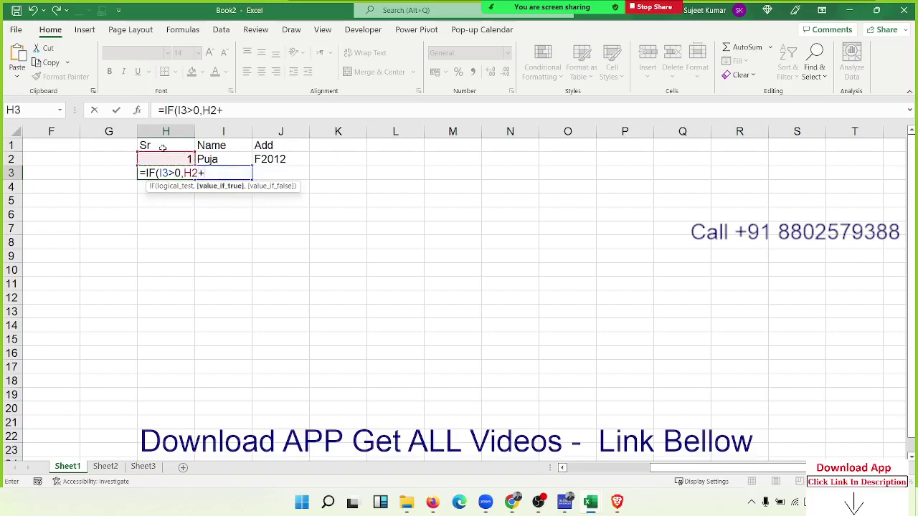
text(4)
key(BackSpace)
text(1)
text(,)
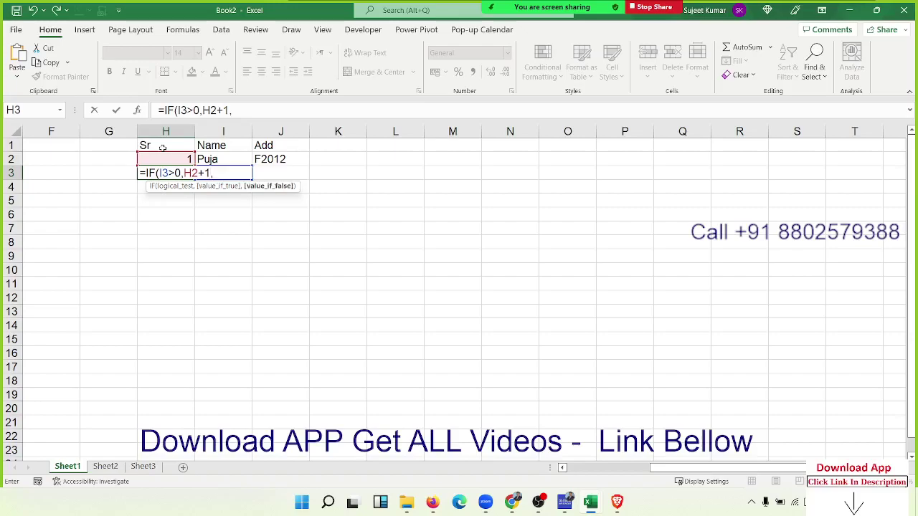
text(")
text("))
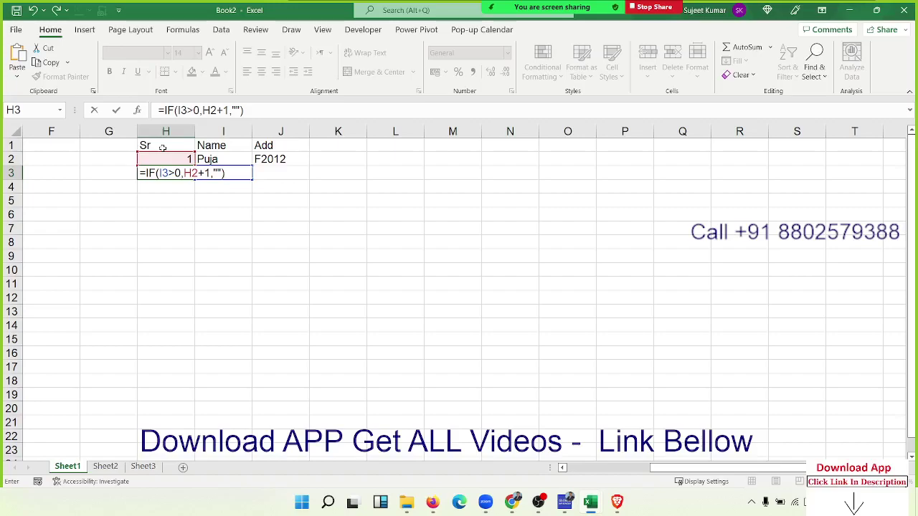
key(Return)
- Copy the H3 formula and select H4:H10 as the paste range
key(Up)
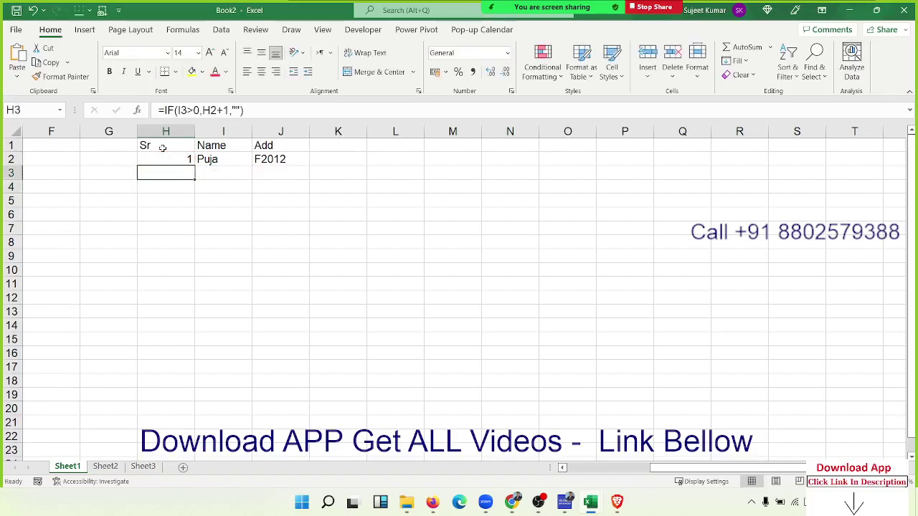
key(ctrl+c)
key(Down)
key(shift+Down)
key(shift+Down)
key(shift+Down)
key(shift+Down)
key(shift+Down)
key(shift+Down)
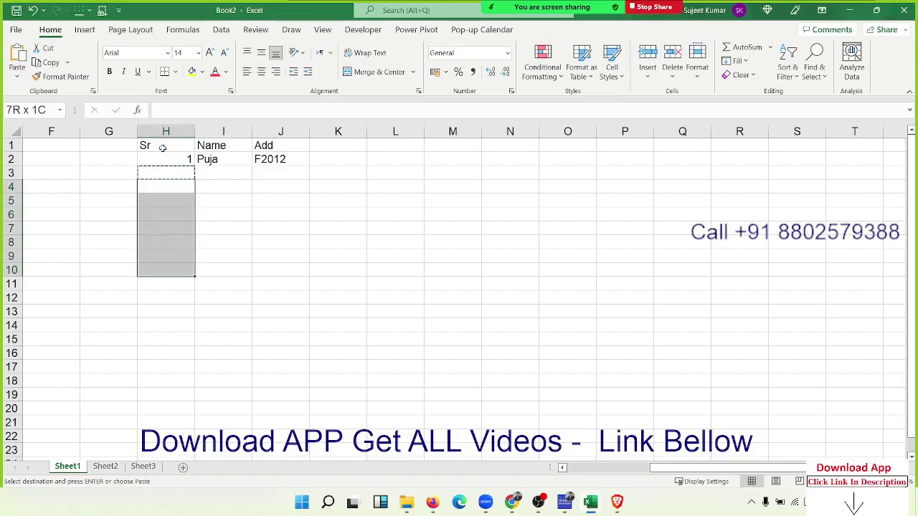
- Paste the formula into H4:H10 and enter a name in I3, numbering it 2
key(ctrl+v)
key(Escape)
key(Up)
key(Right)
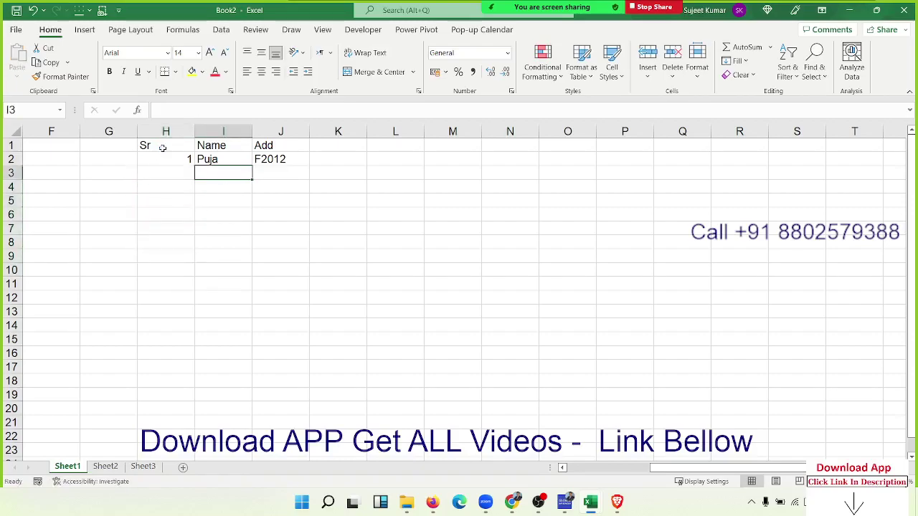
text(Om)
key(Return)
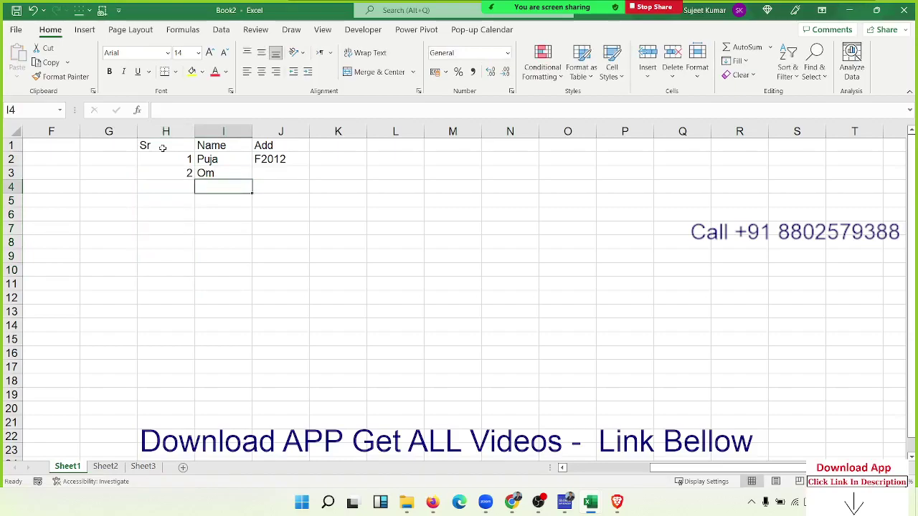
key(Up)
key(Left)
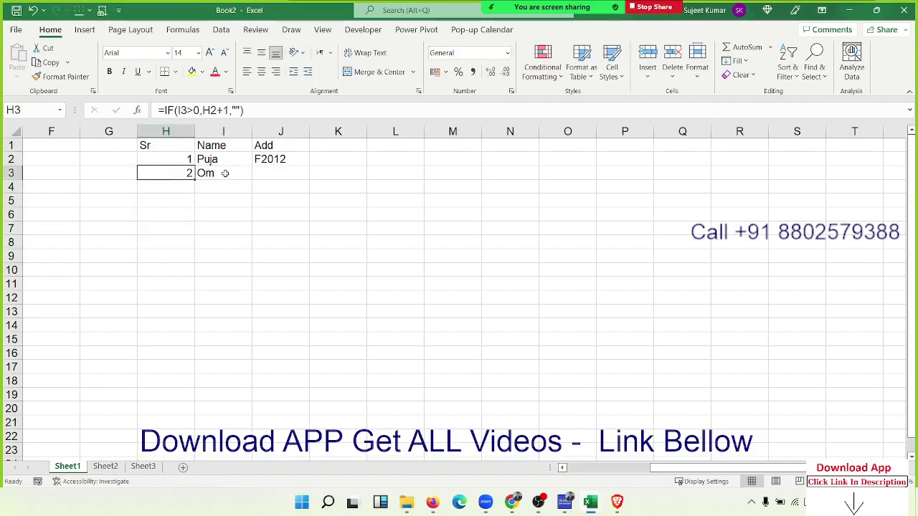
click(226, 174)
- Enter three more names in I4:I6 so H4:H6 number them 3 to 5
click(222, 187)
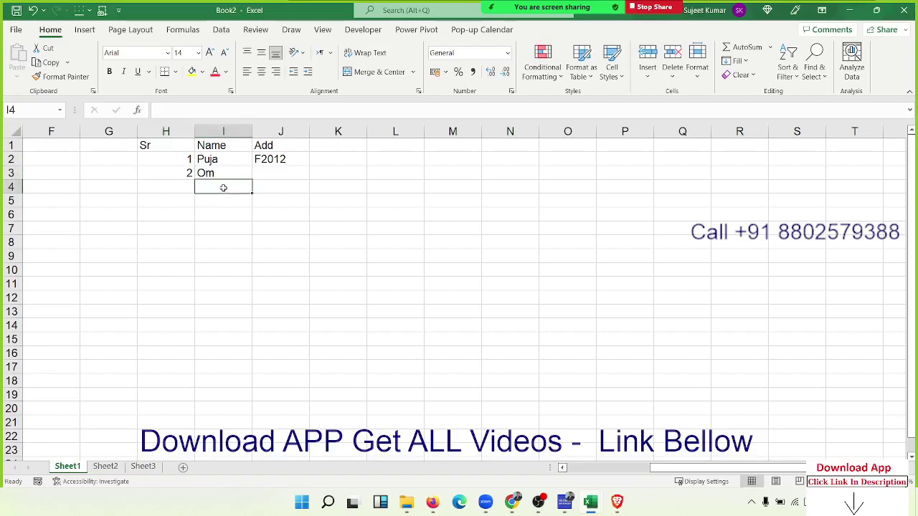
text(Uday)
key(Return)
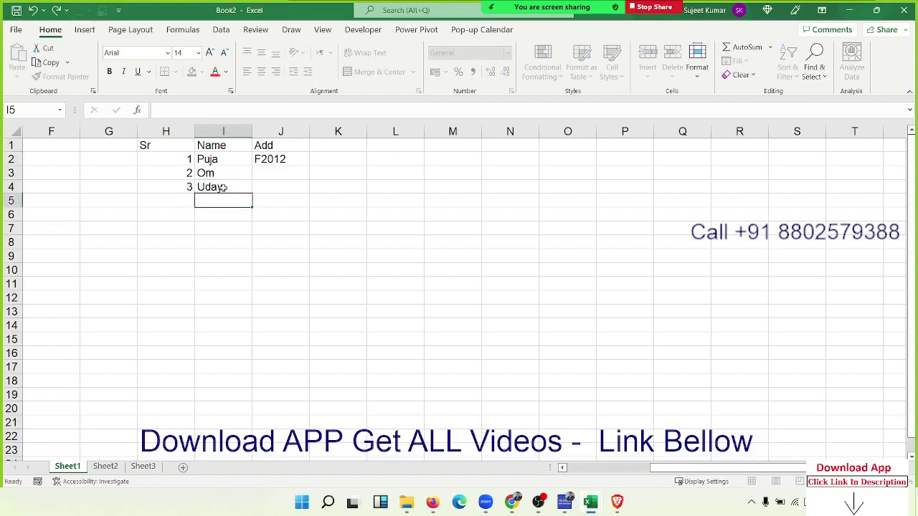
key(Left)
key(Up)
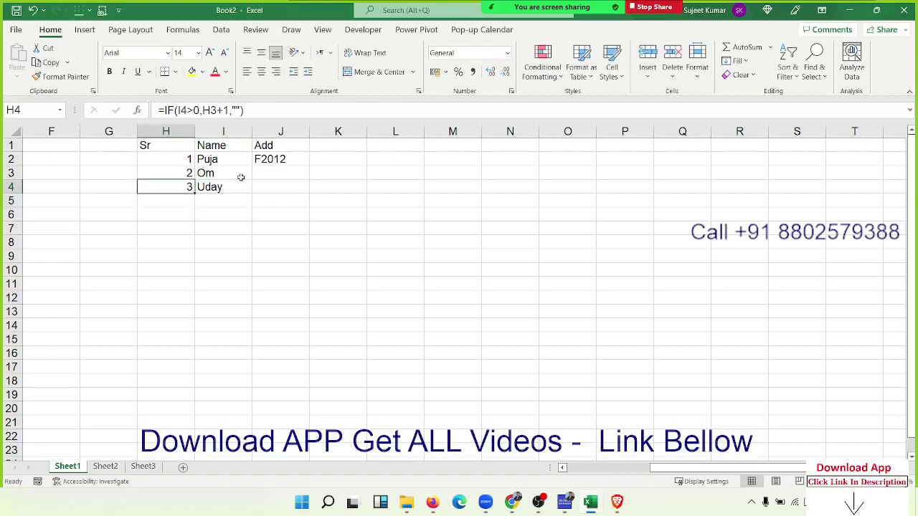
click(222, 206)
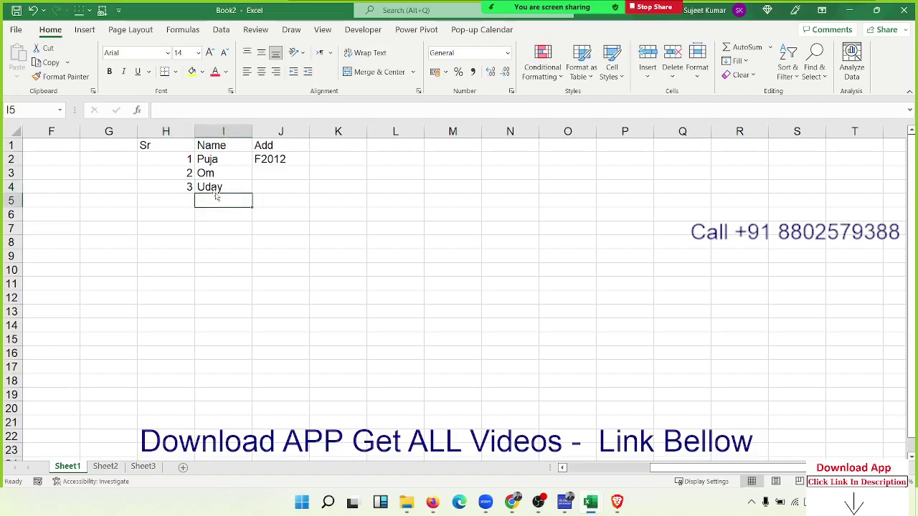
text(Tina)
key(Return)
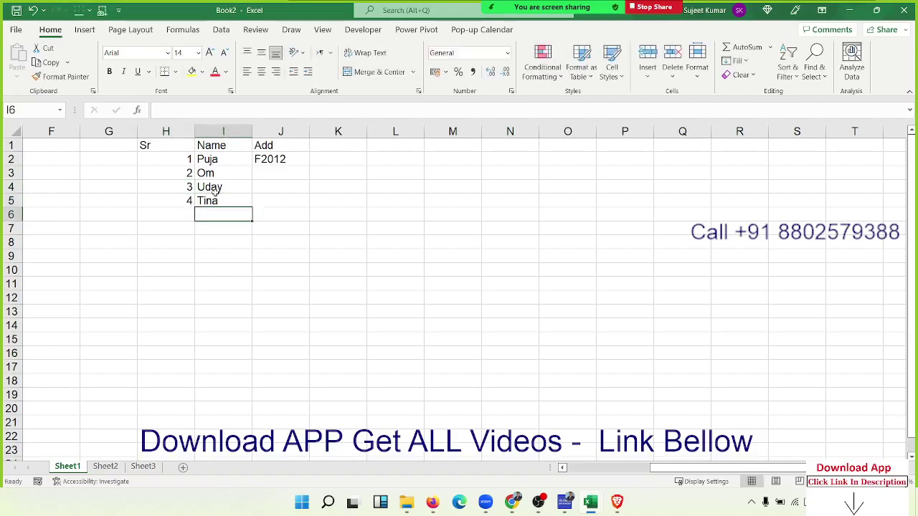
text(Mo)
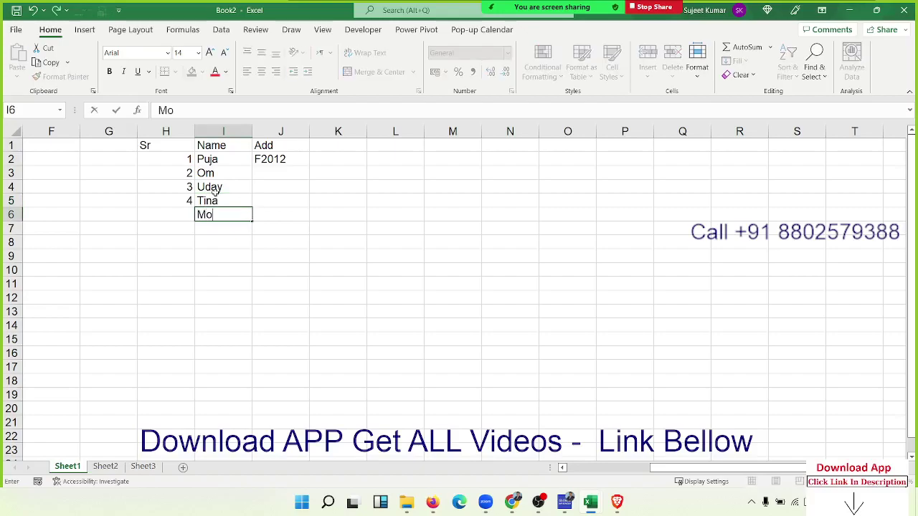
text(han)
key(Return)
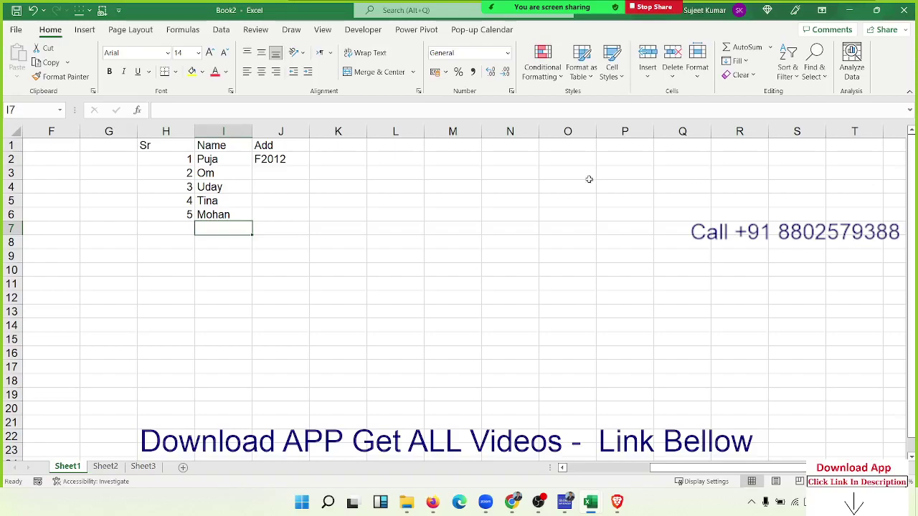
- Put the heading Sr in L4
click(292, 183)
click(426, 162)
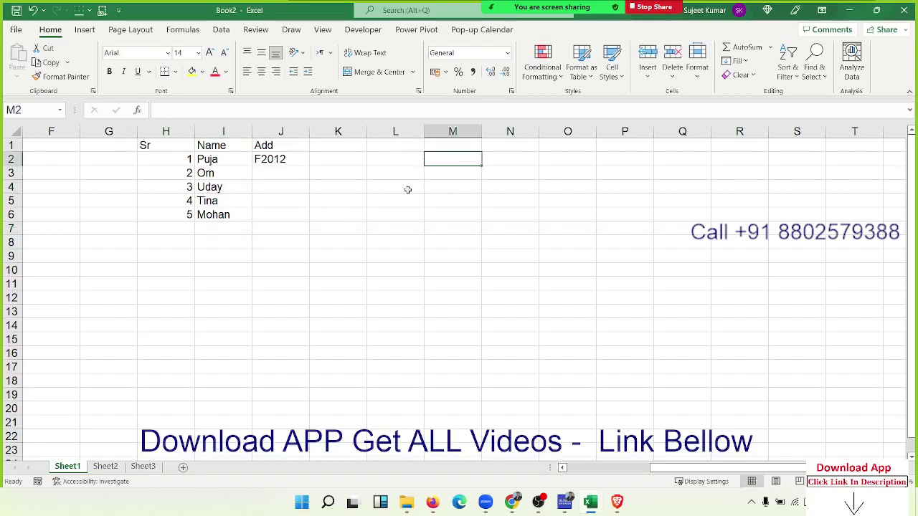
click(405, 191)
text(S)
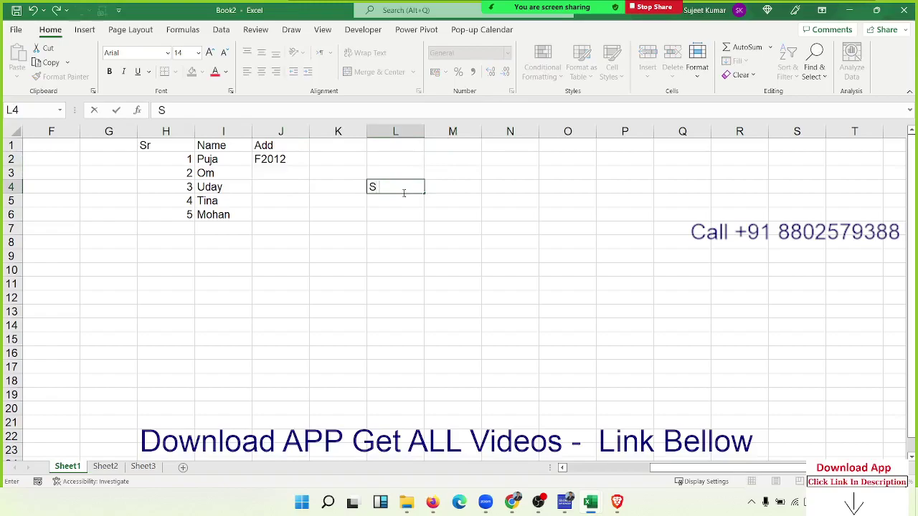
text(t)
key(BackSpace)
text(r)
key(Return)
key(Up)
key(Up)
key(Up)
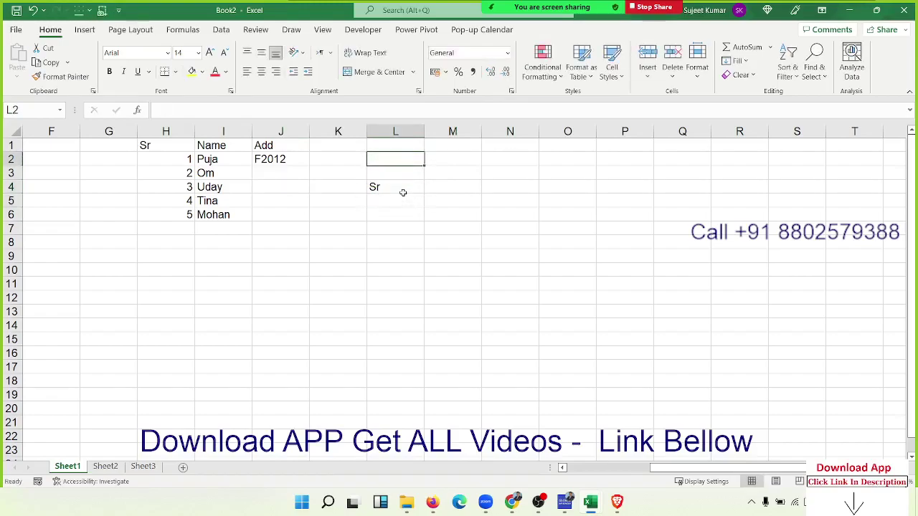
- Enter From 1 and To 15 across L2:O2
text(From)
key(Right)
key(Right)
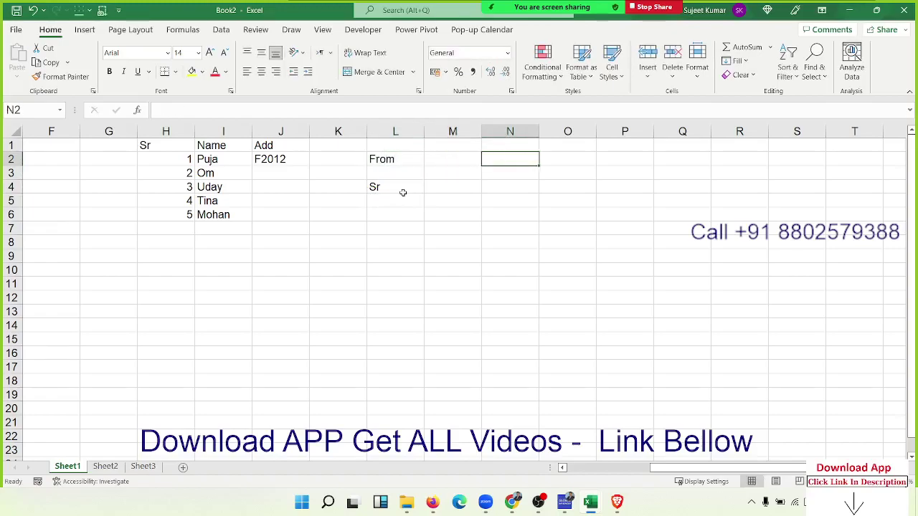
text(To)
key(Right)
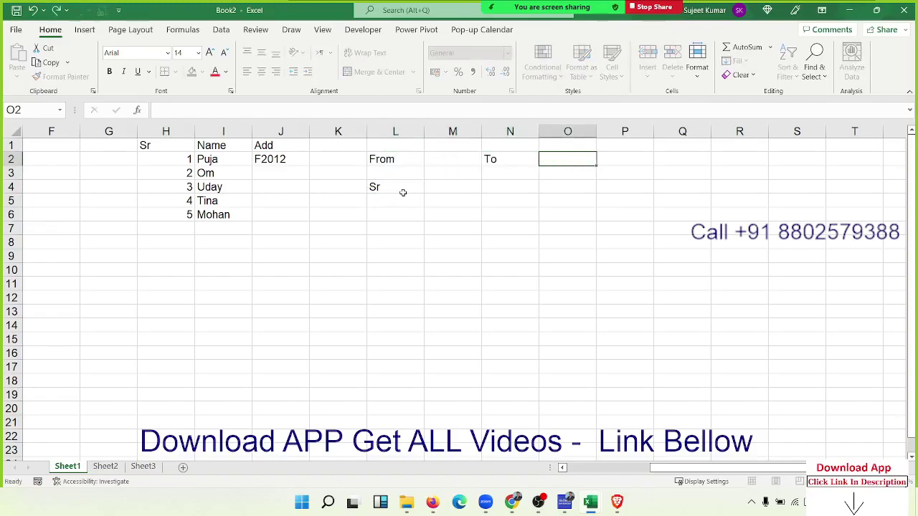
key(Left)
key(Left)
text(1)
key(Right)
key(Right)
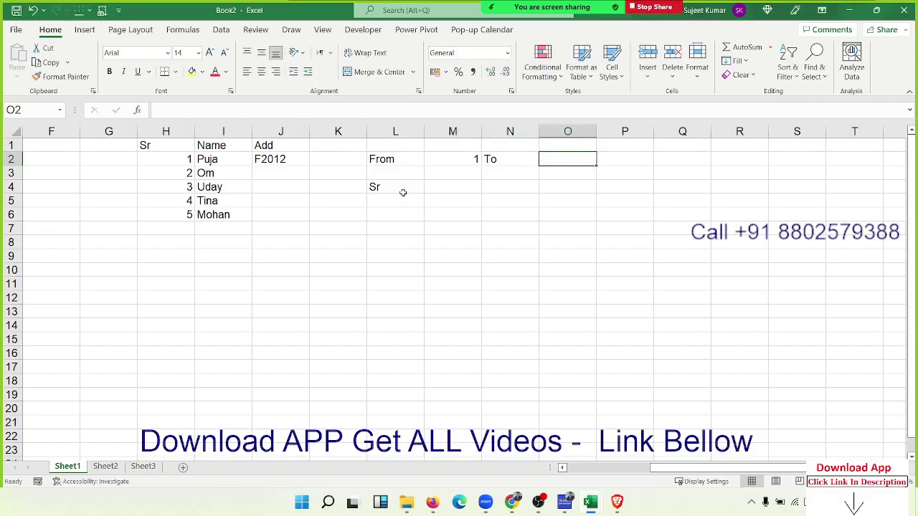
text(15)
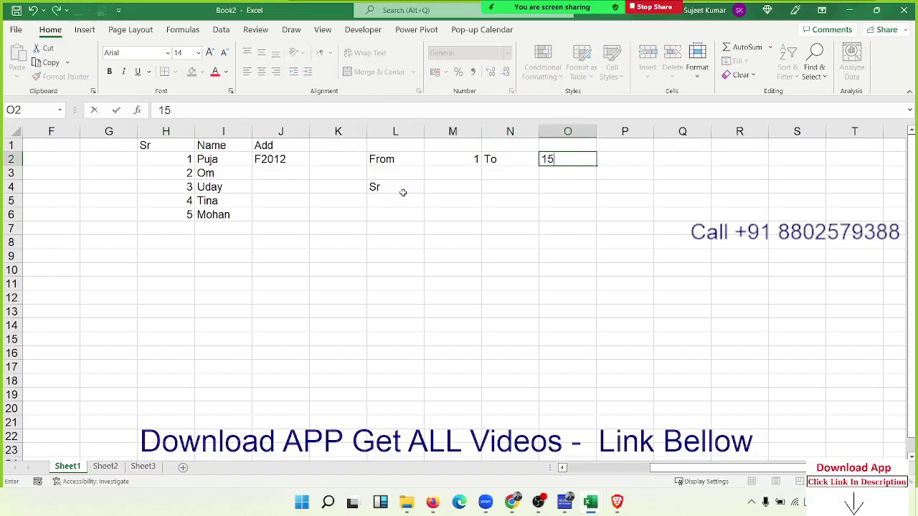
key(Return)
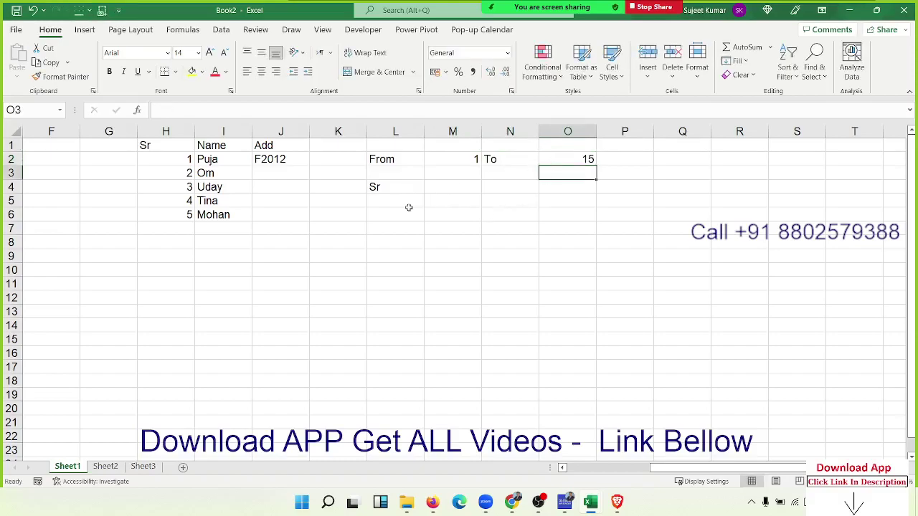
- Link L5 to the From value with =M2, showing 1
click(404, 204)
text(=)
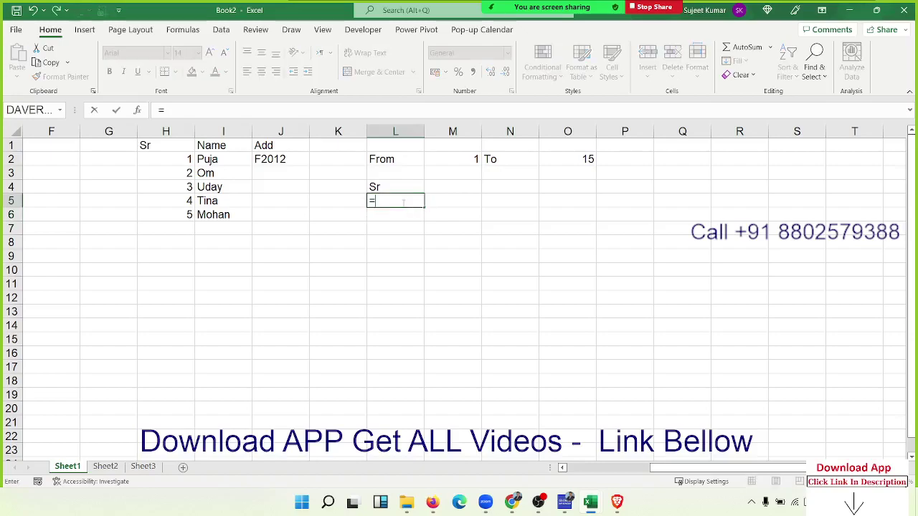
click(445, 160)
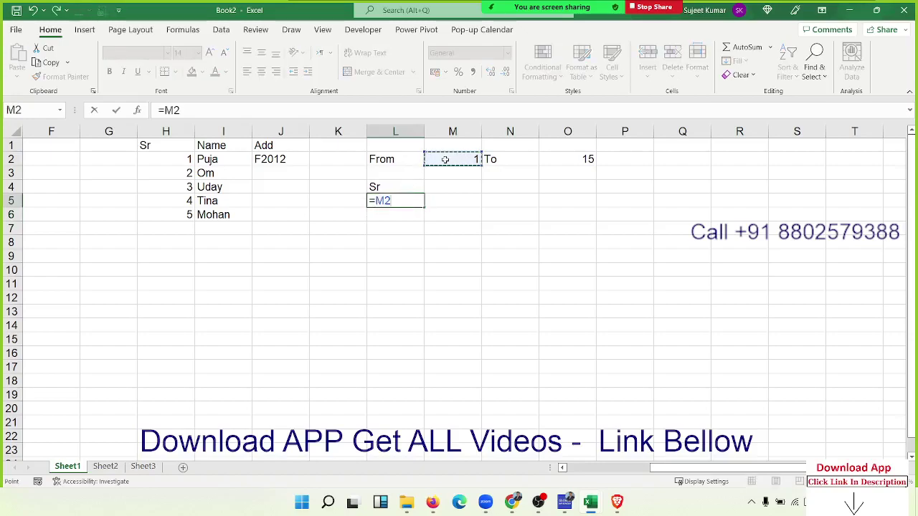
key(Return)
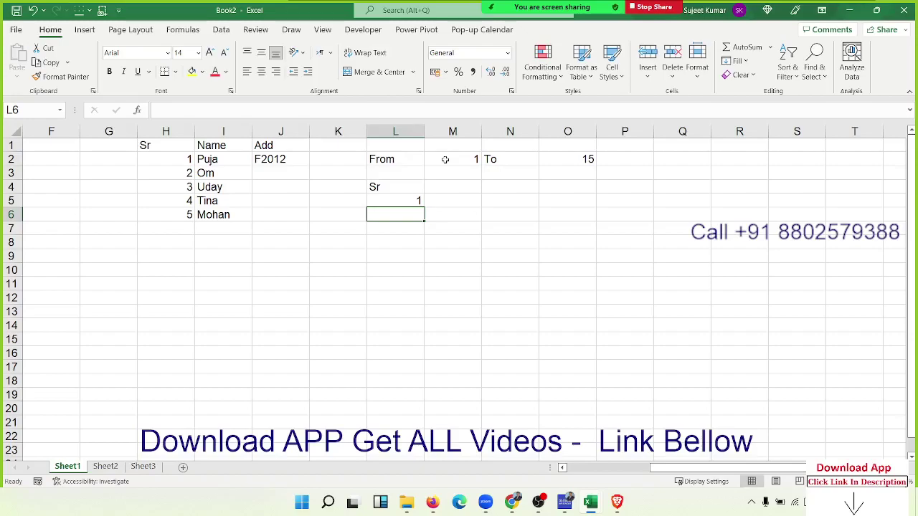
text(=if)
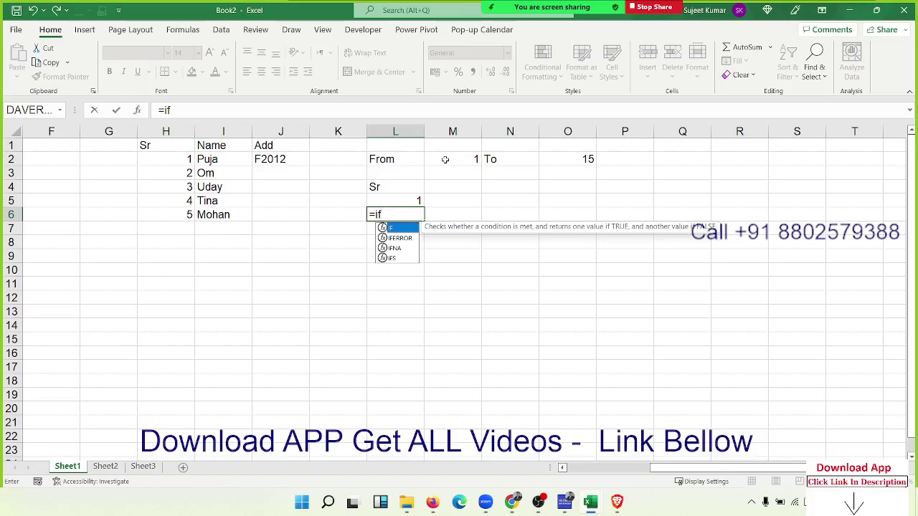
- Enter =IF(L5+1>O2,"",L5+1) in L6, showing 2
text(()
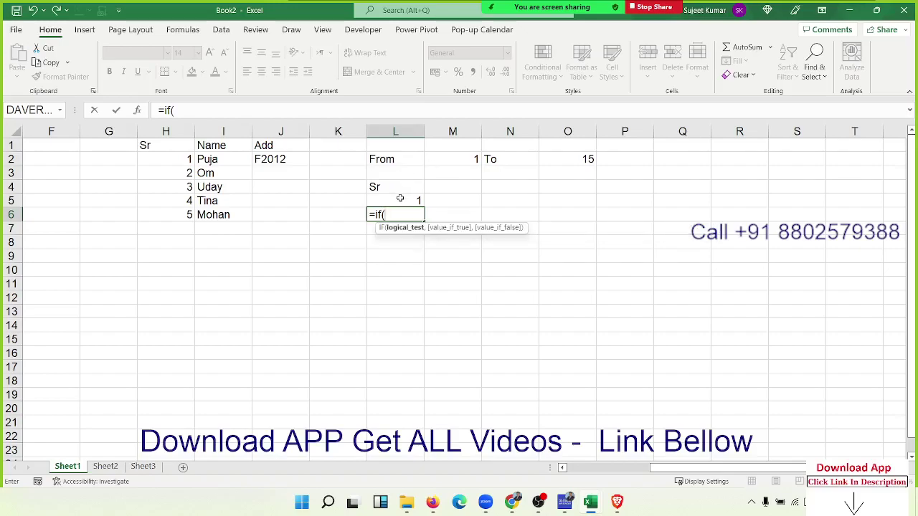
click(400, 199)
text(+1)
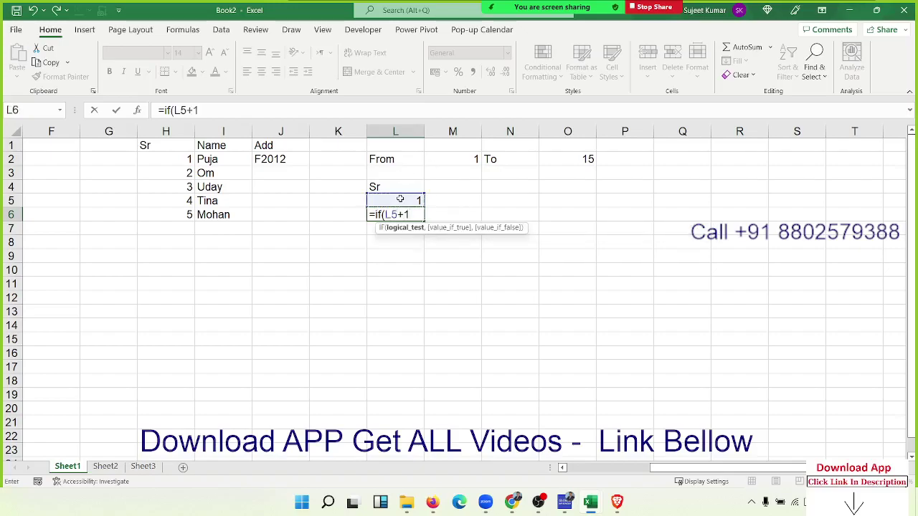
text(>)
click(578, 162)
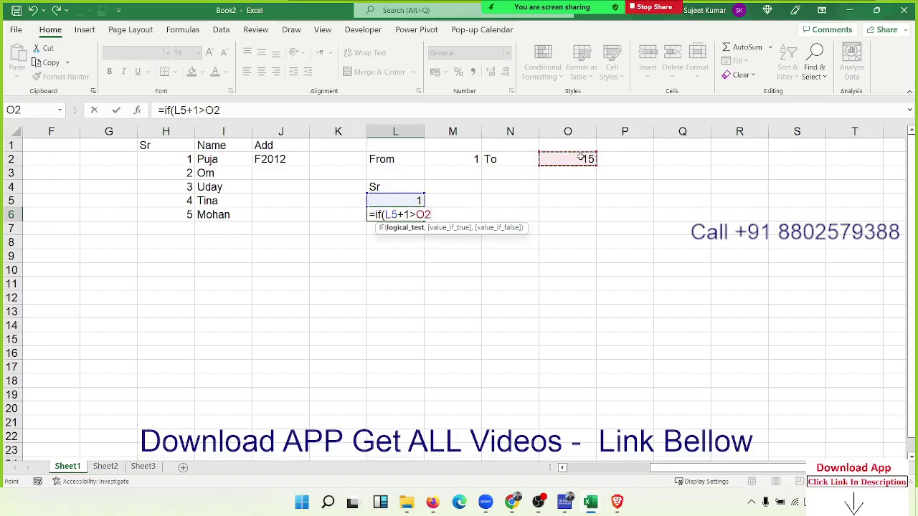
text(,)
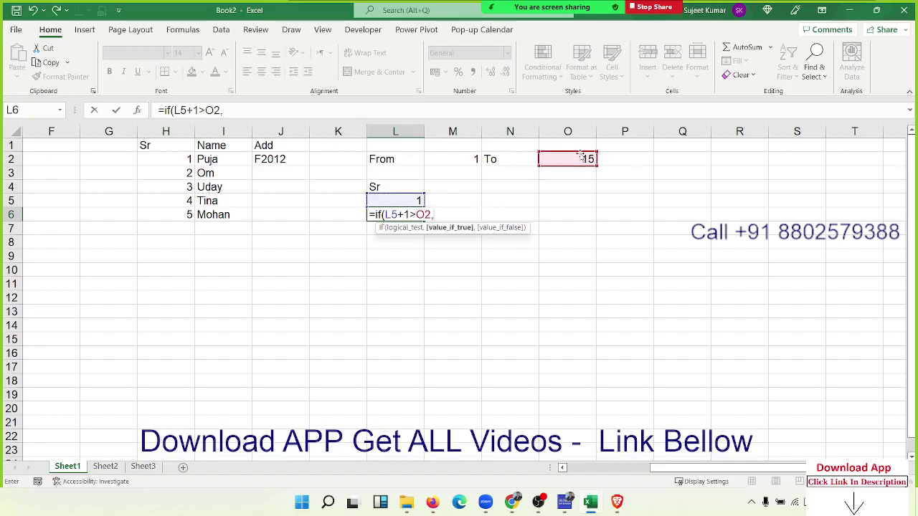
text("")
click(439, 214)
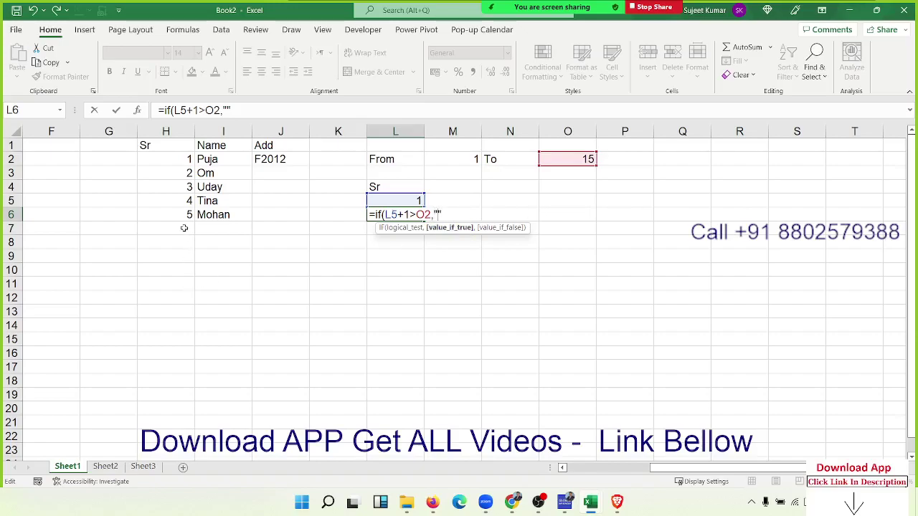
key(ctrl)
text(,)
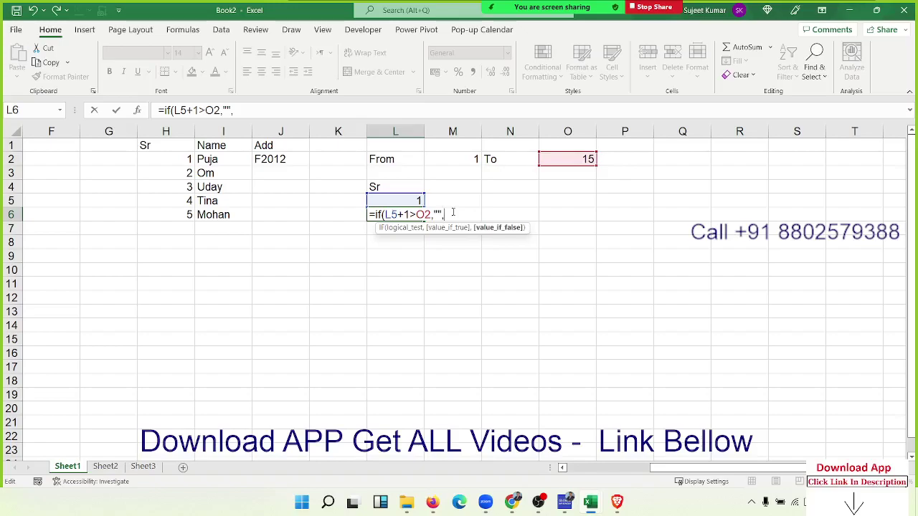
click(387, 198)
text(+1)
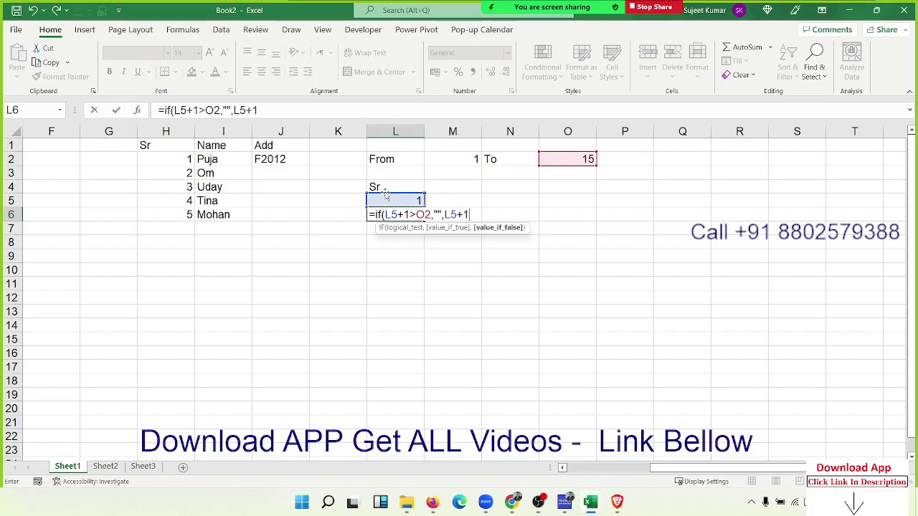
key(Return)
- Make the O2 reference in L6's formula absolute as $O$2
key(Up)
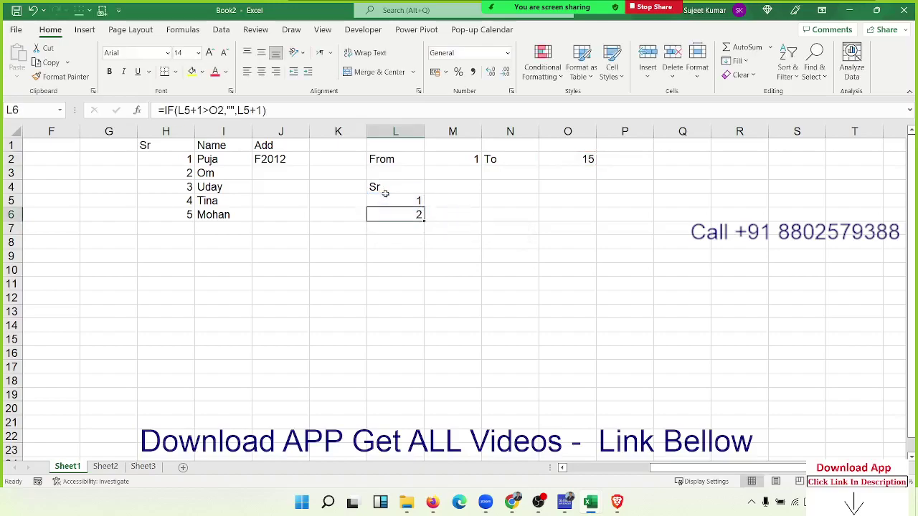
double_click(408, 216)
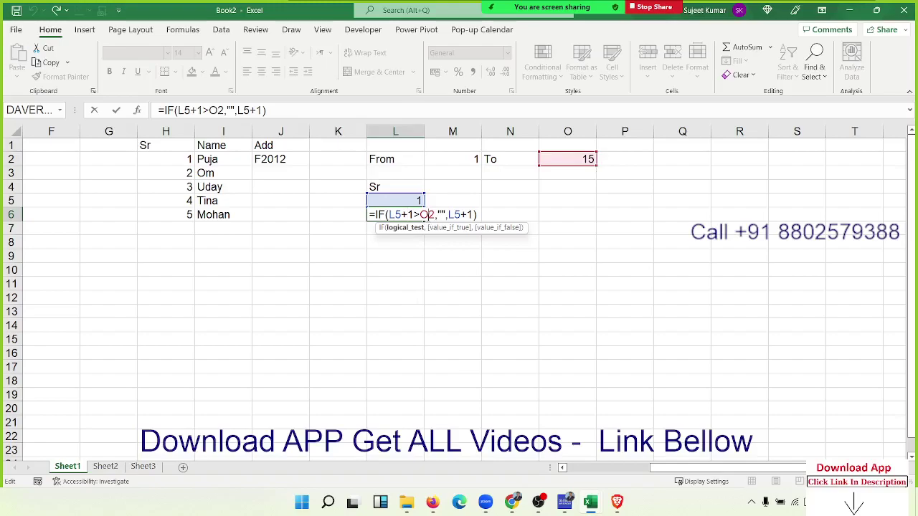
key(F4)
key(Return)
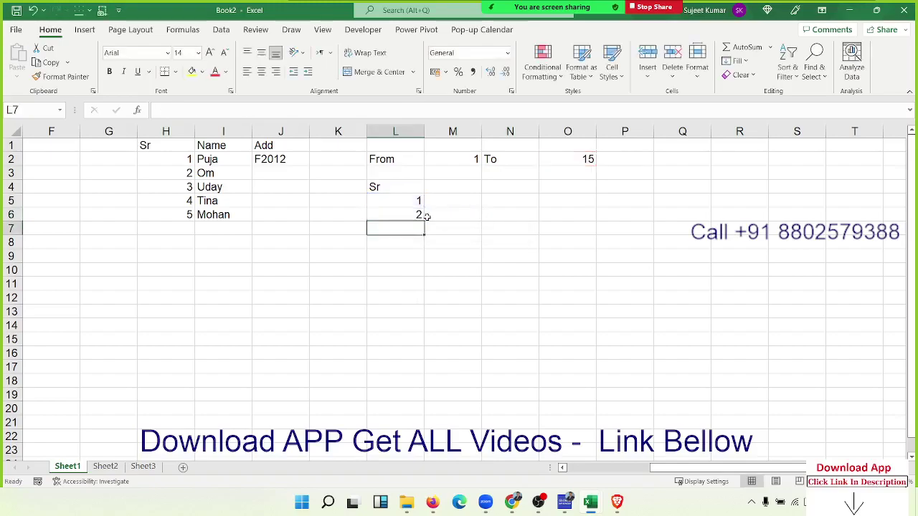
click(423, 215)
- Fill the L6 formula down to row 46, giving 1 to 15, then blanks and #VALUE!
drag(423, 220, 413, 491)
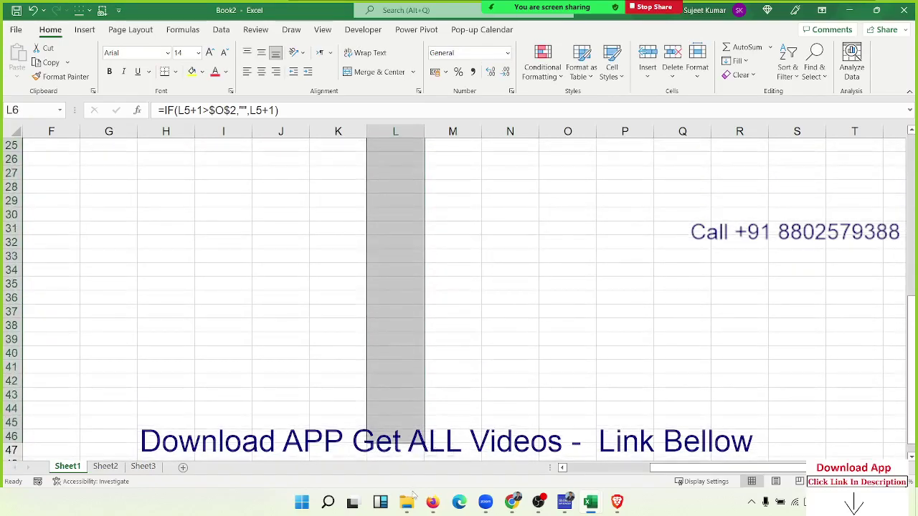
drag(412, 490, 414, 490)
scroll(405, 308, up, 3)
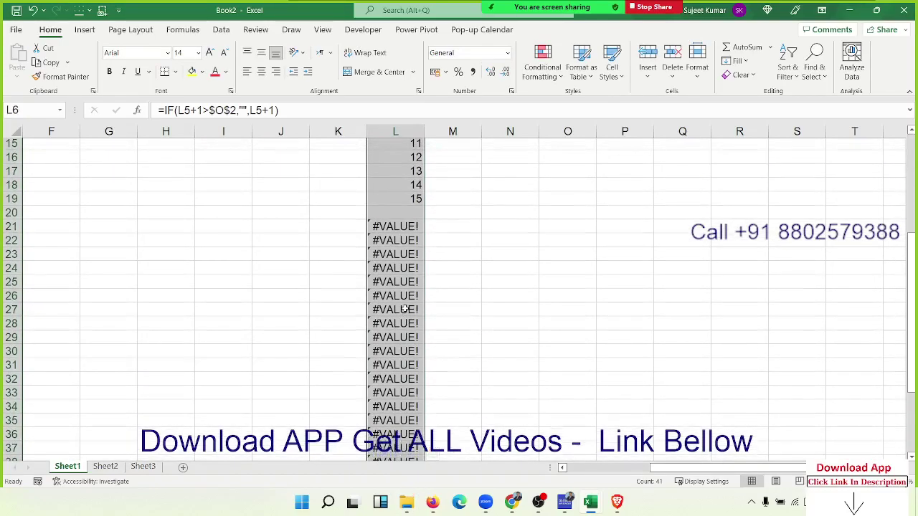
scroll(405, 309, up, 3)
scroll(405, 309, up, 2)
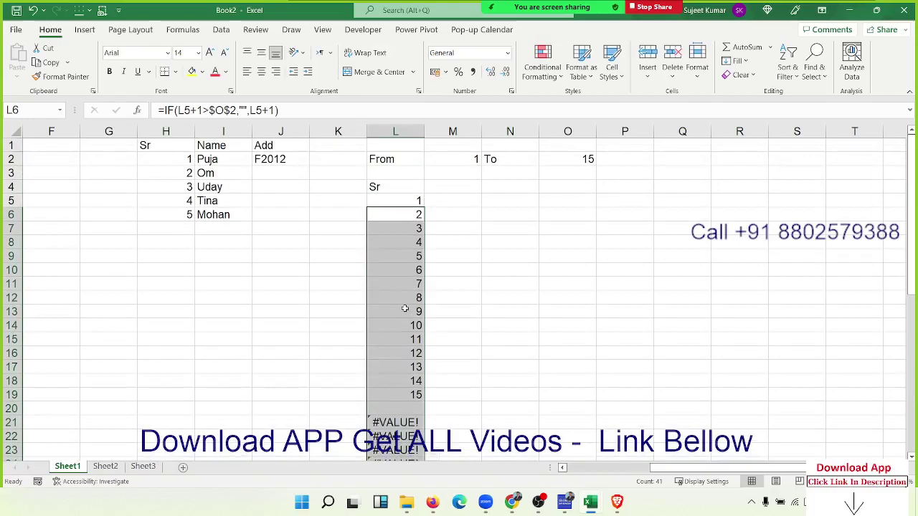
- Inspect the formulas behind L20's blank result and L21's #VALUE! error
click(410, 423)
click(407, 410)
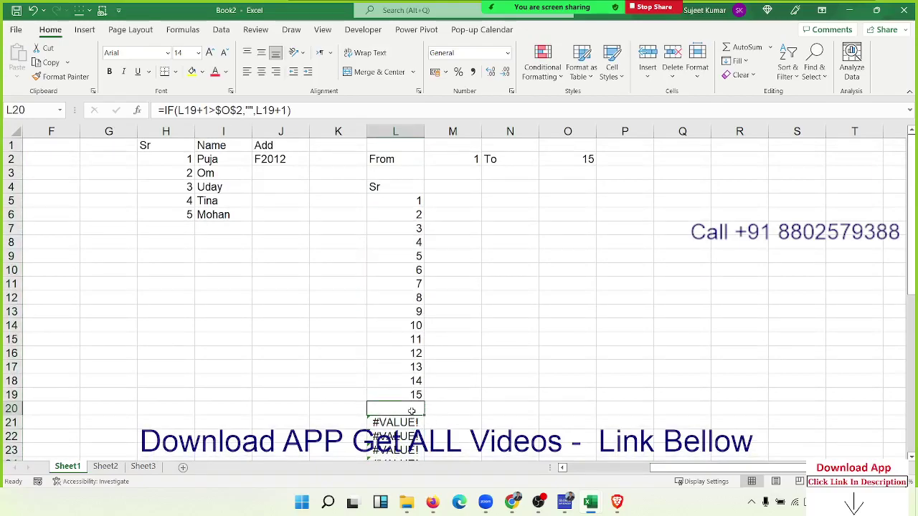
double_click(409, 410)
double_click(459, 408)
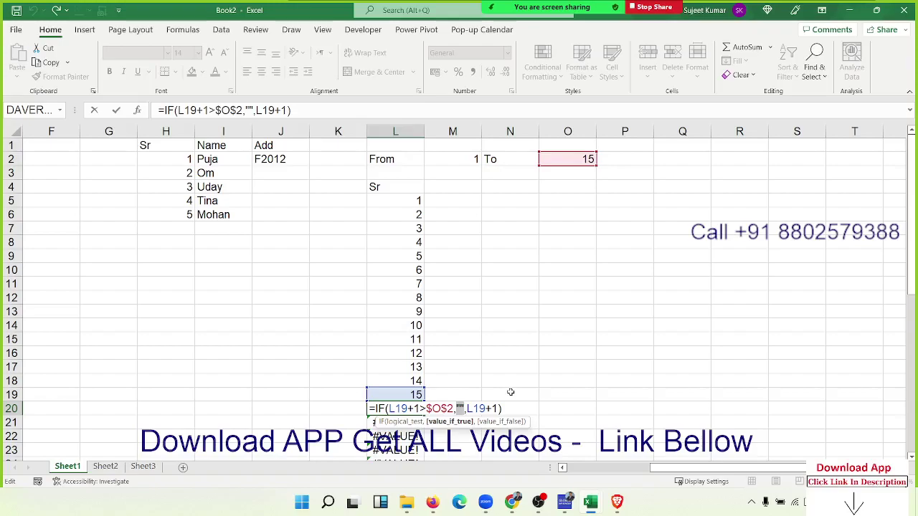
key(ctrl+Return)
key(Down)
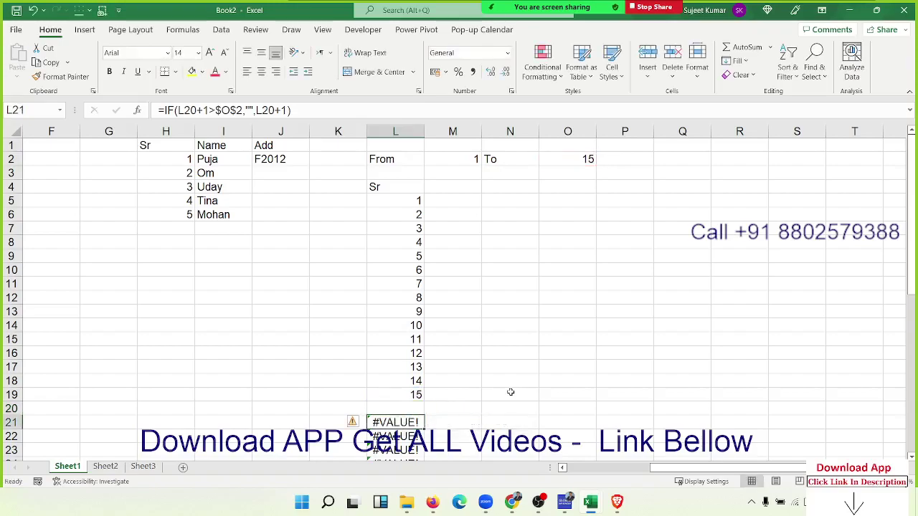
key(F2)
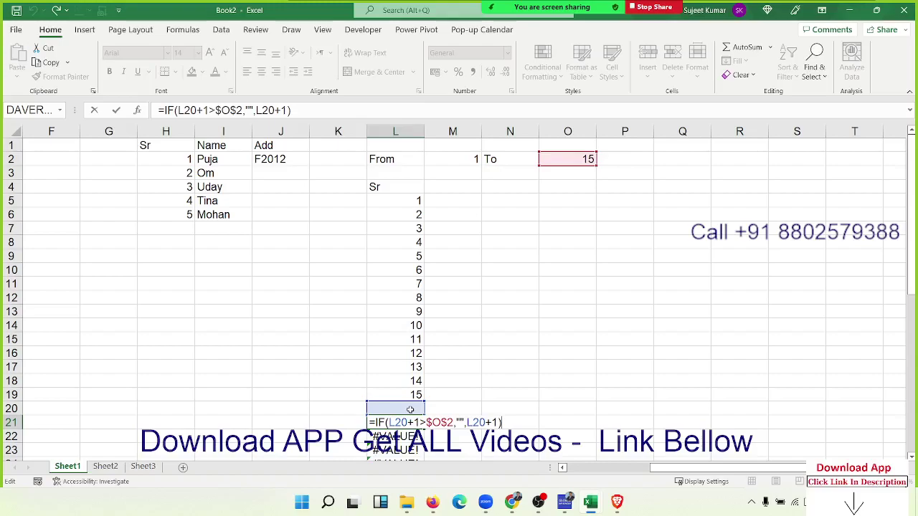
key(ctrl+Return)
scroll(430, 405, down, 3)
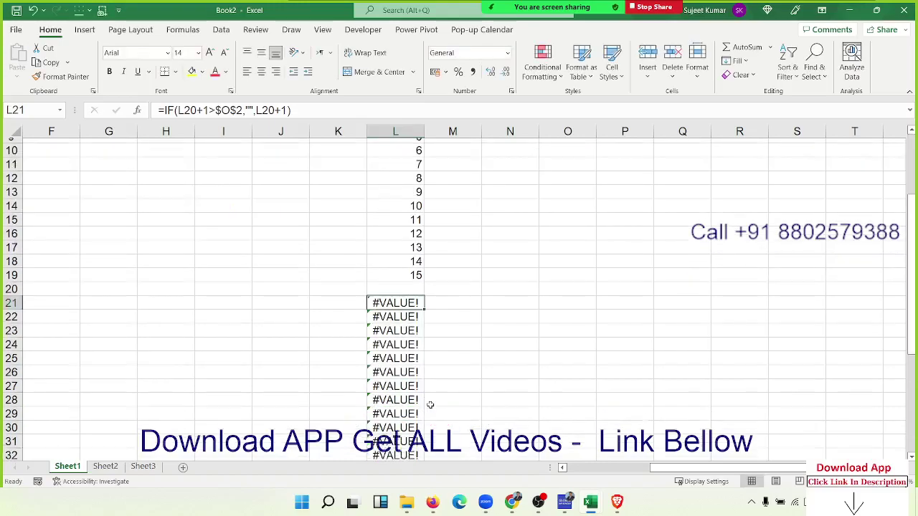
scroll(430, 405, down, 4)
scroll(431, 405, down, 7)
scroll(430, 405, up, 14)
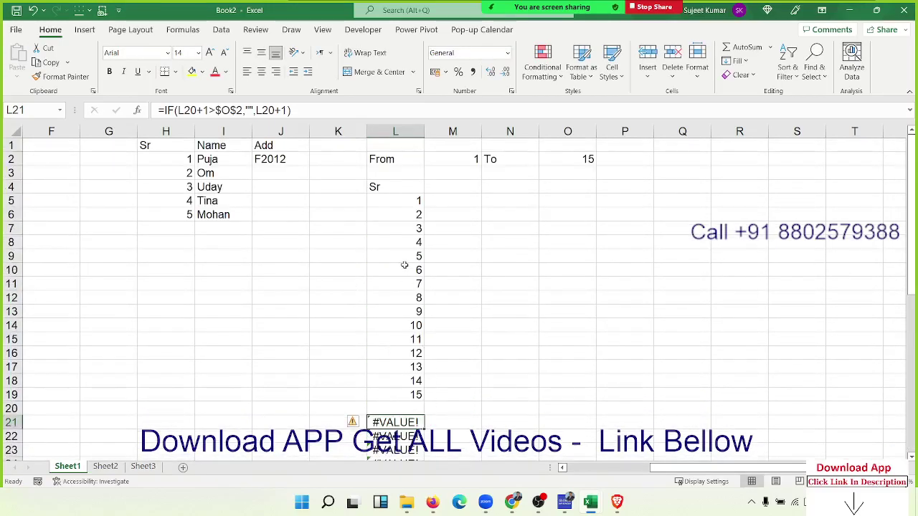
- Rewrite L6 as =IFERROR(IF(L5+1>$O$2,"",L5+1),""), still showing 2
click(406, 217)
double_click(406, 217)
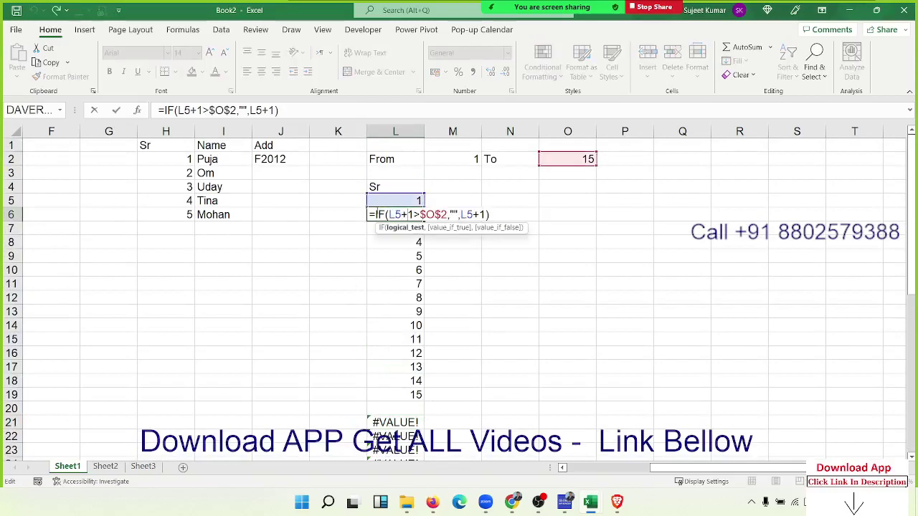
text(IF)
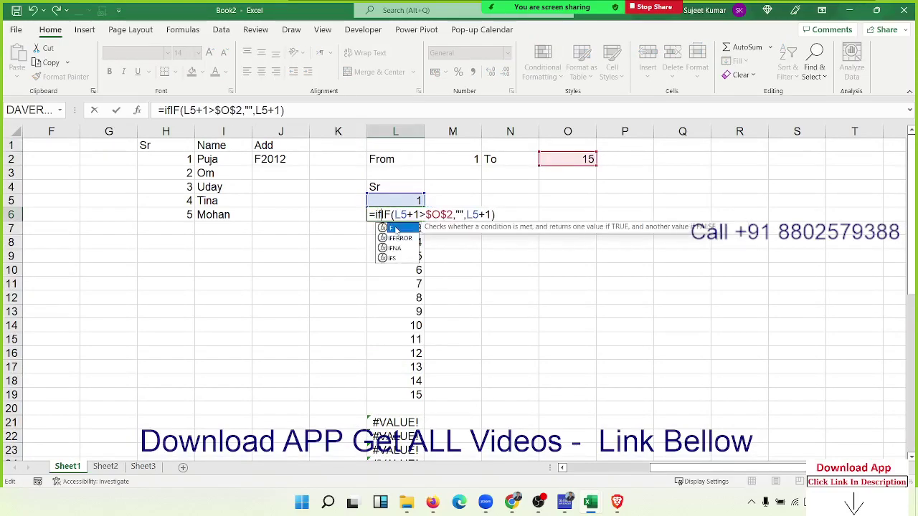
text(E)
key(Tab)
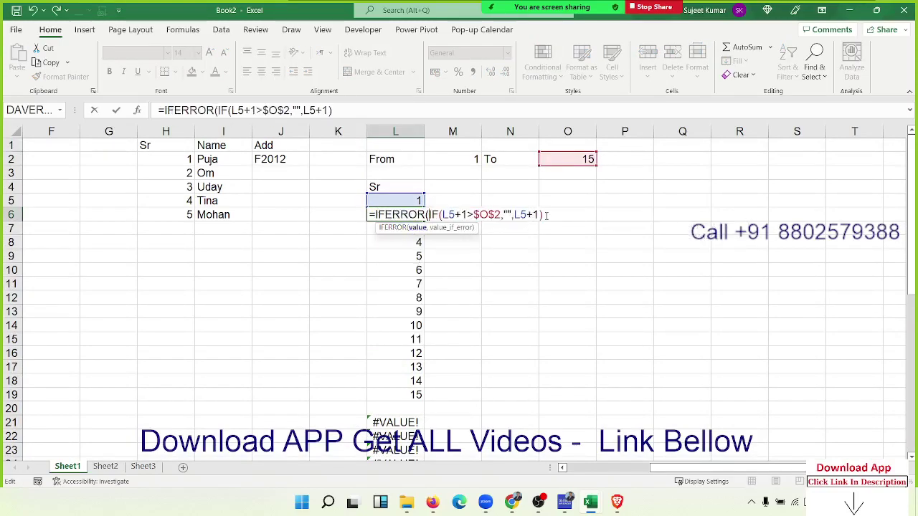
text(,)
text(""))
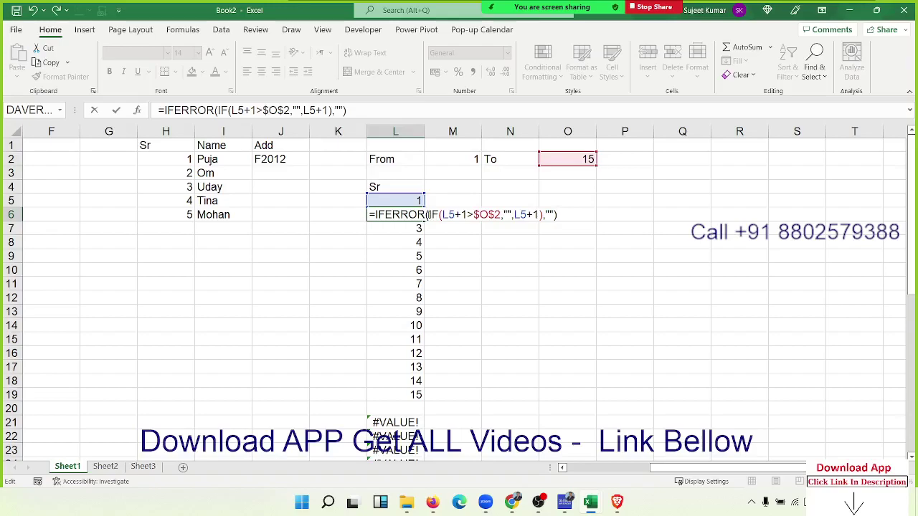
click(428, 215)
drag(428, 215, 556, 215)
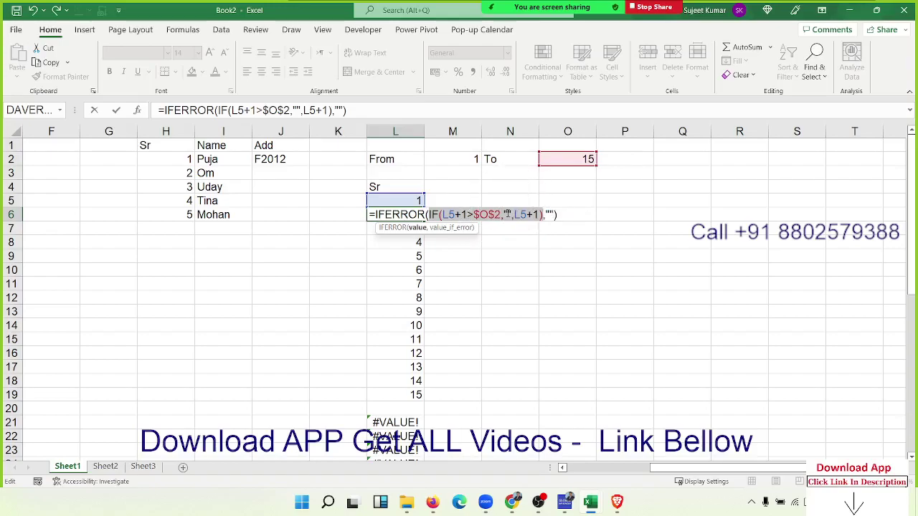
double_click(550, 214)
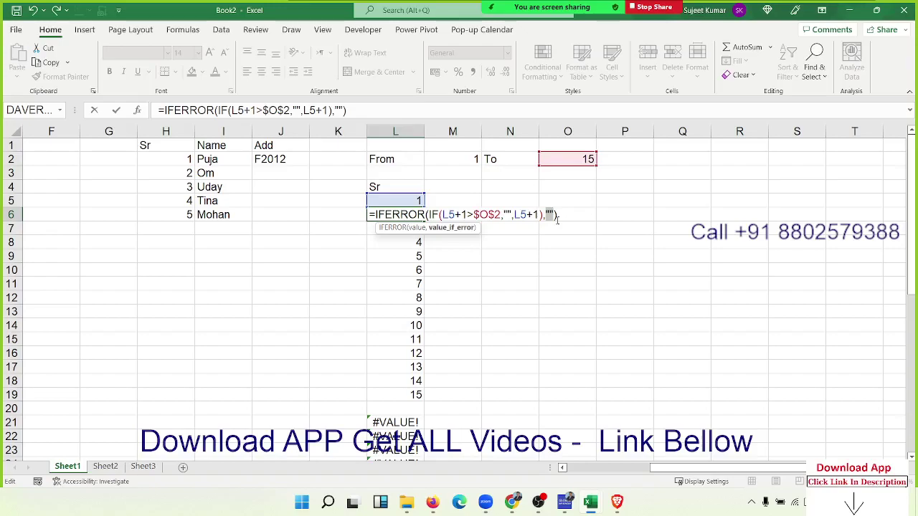
key(Return)
key(Up)
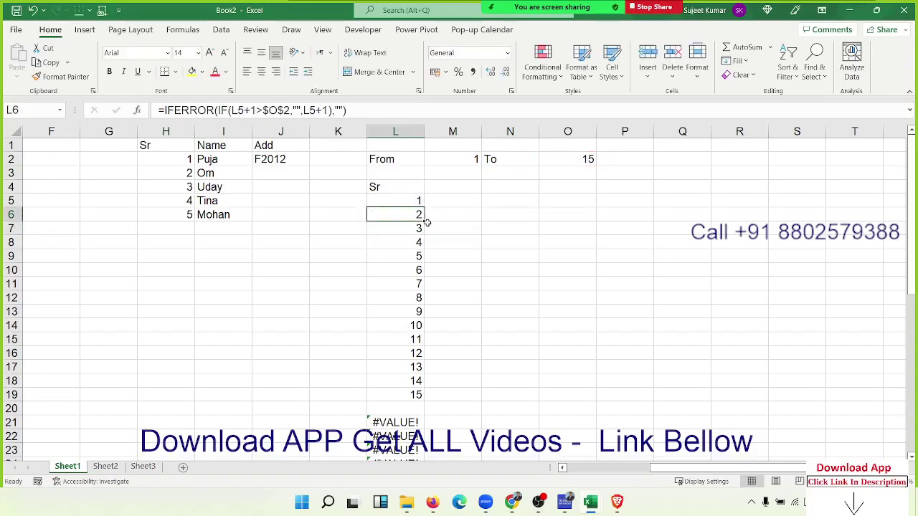
- Fill the IFERROR formula from L6 down to L46, replacing #VALUE! errors with blanks
double_click(421, 221)
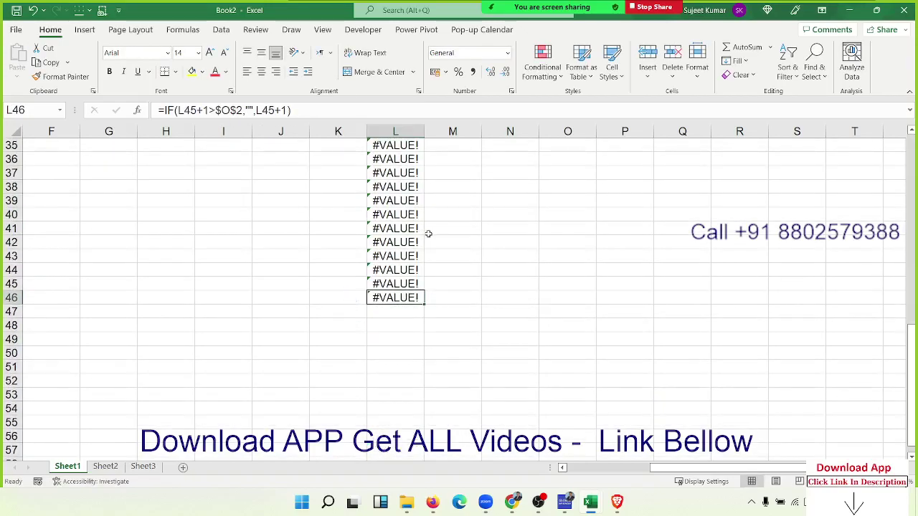
scroll(419, 217, up, 10)
click(419, 215)
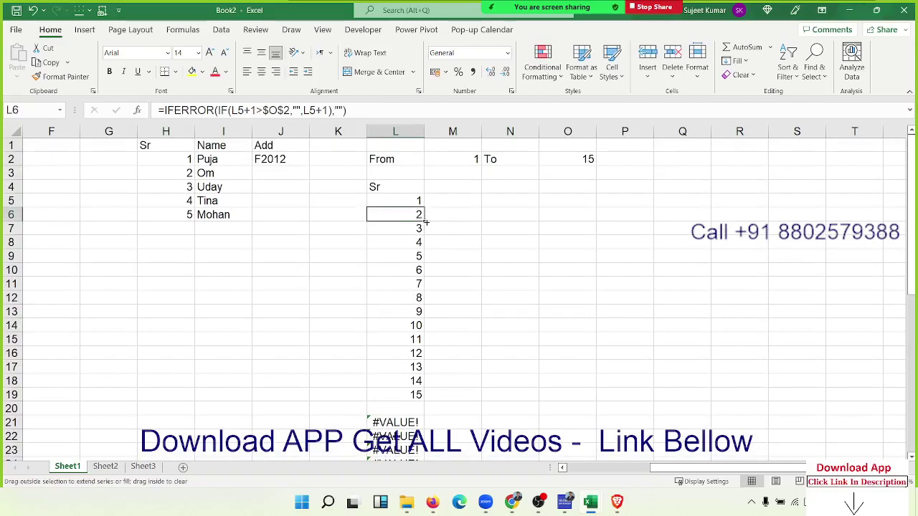
double_click(423, 221)
scroll(409, 287, down, 3)
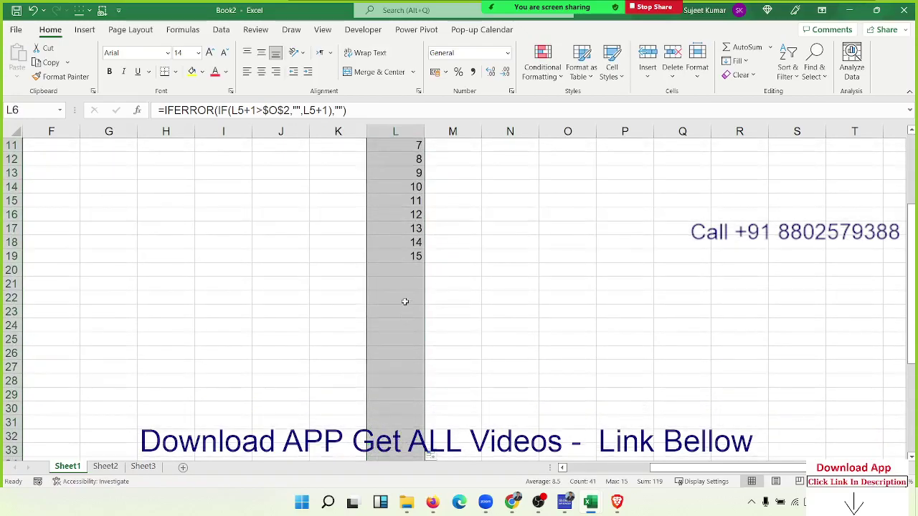
click(502, 311)
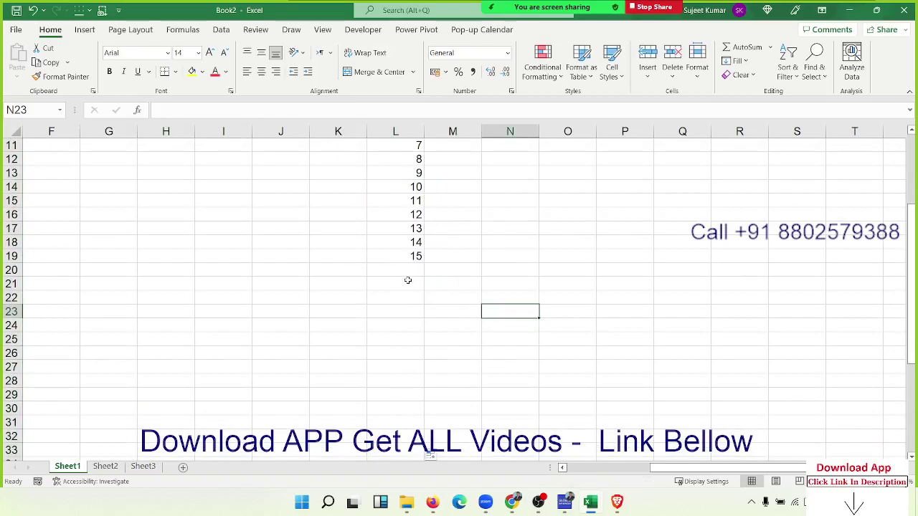
- Review L20's formula, checking its two empty-text results
click(409, 270)
key(F2)
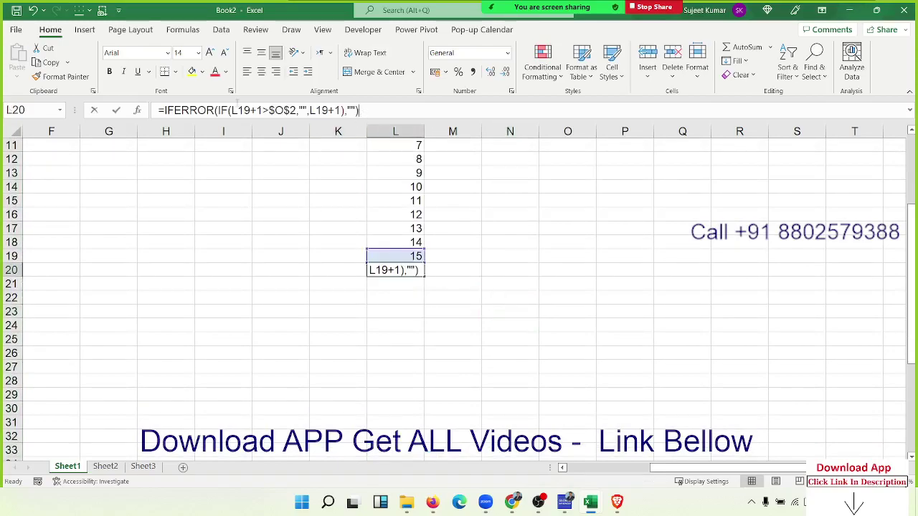
drag(359, 110, 157, 109)
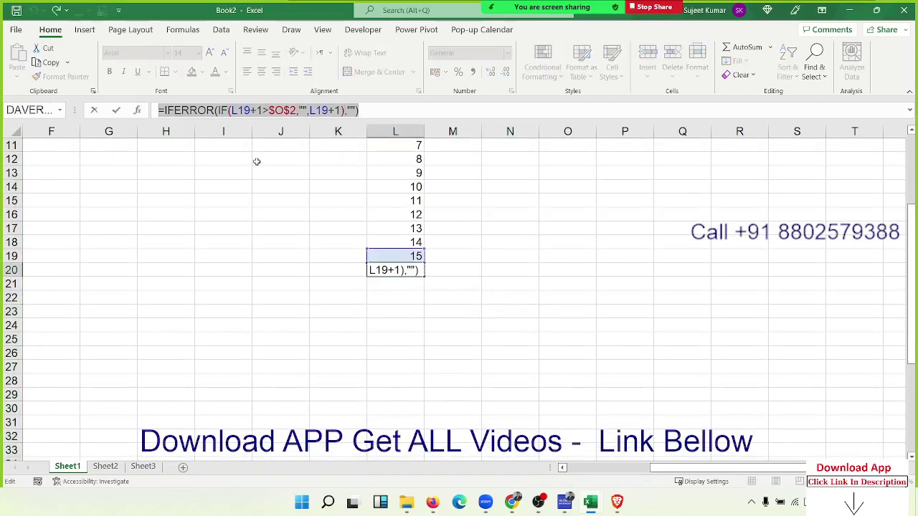
double_click(303, 110)
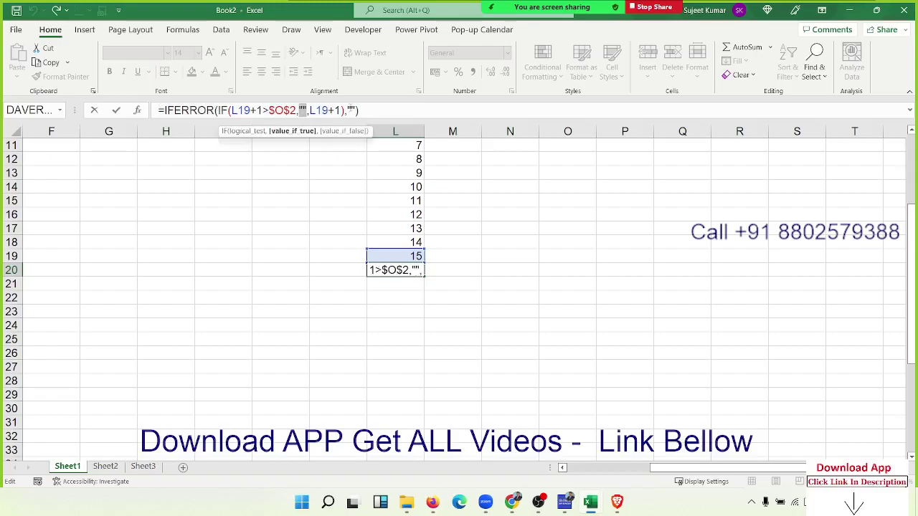
double_click(352, 110)
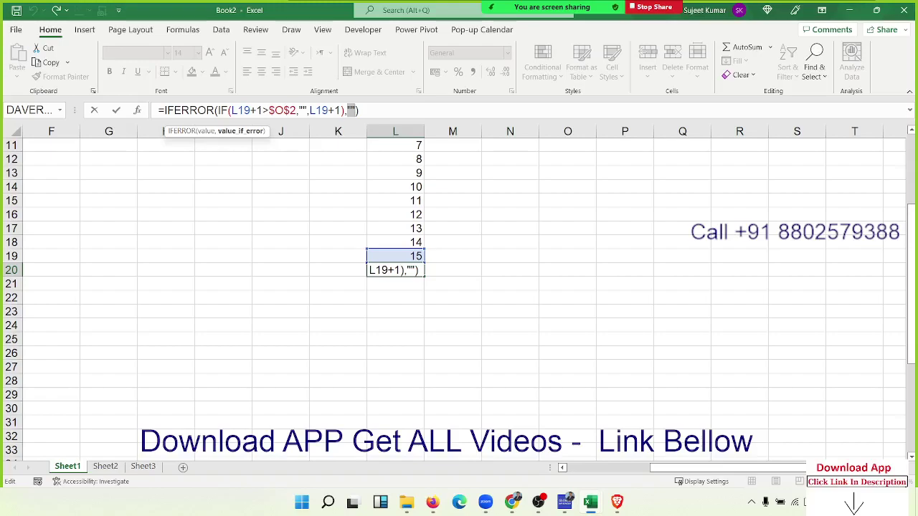
key(ctrl+Return)
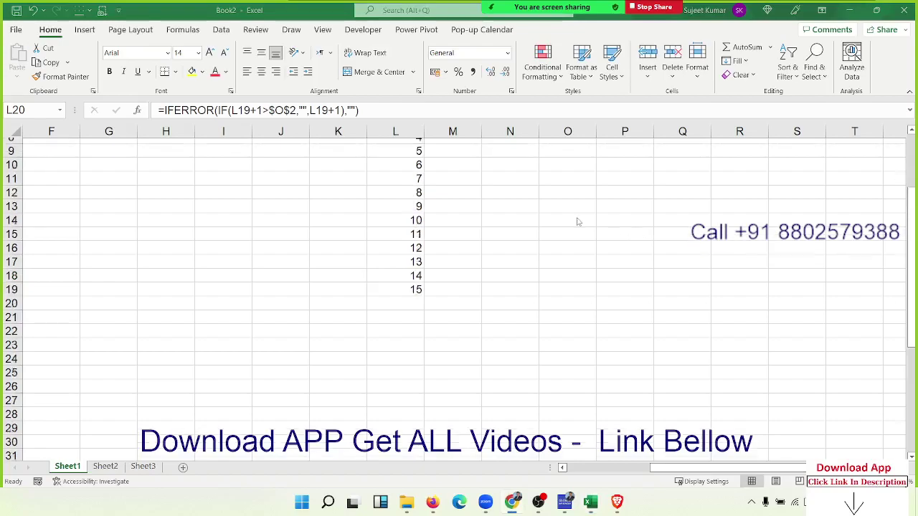
scroll(576, 219, up, 3)
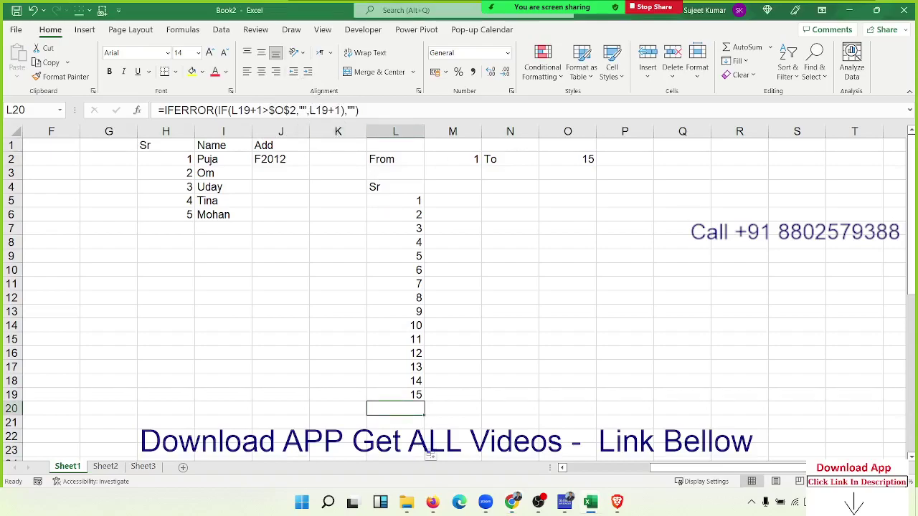
- Enter =M2 in L5 and review L6's IFERROR formula, keeping 1 to 15
click(411, 215)
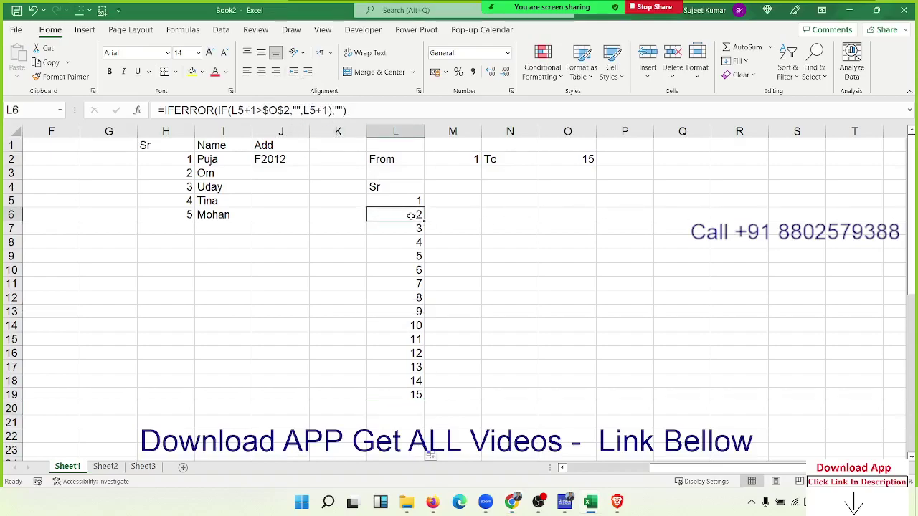
click(417, 201)
text(=M2)
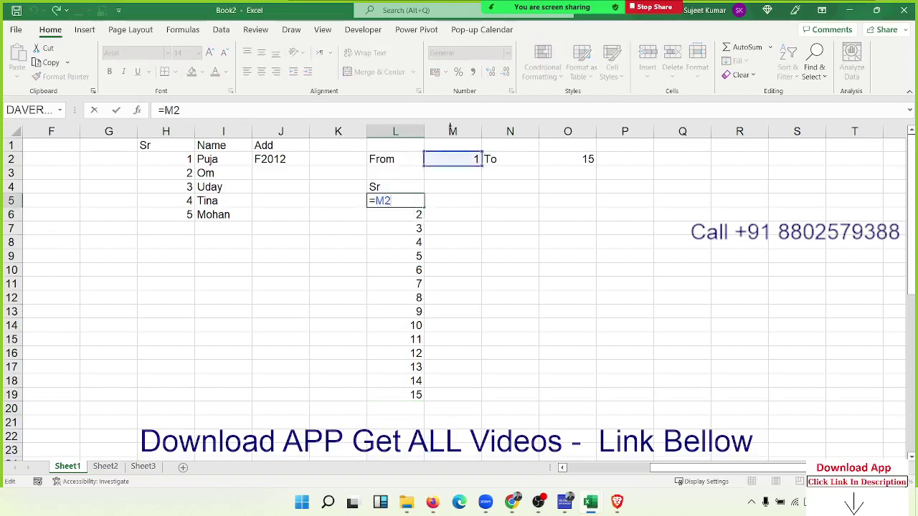
key(Return)
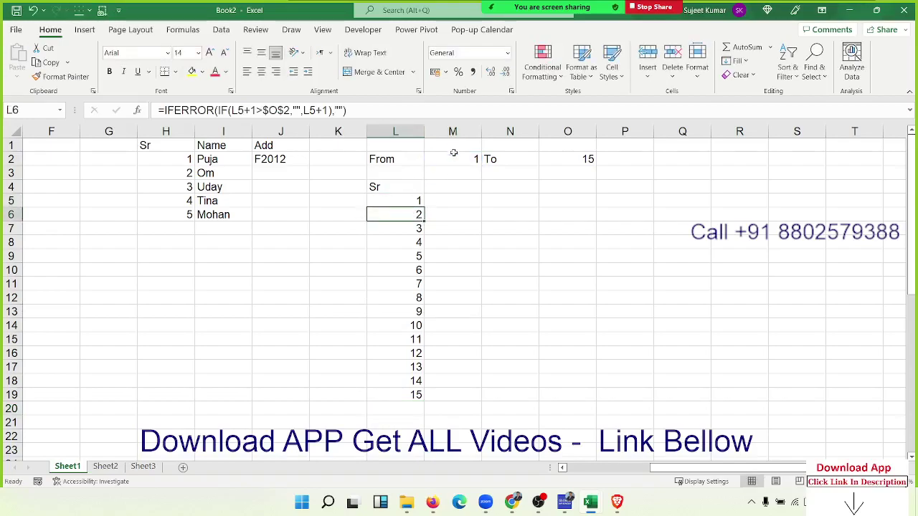
double_click(414, 214)
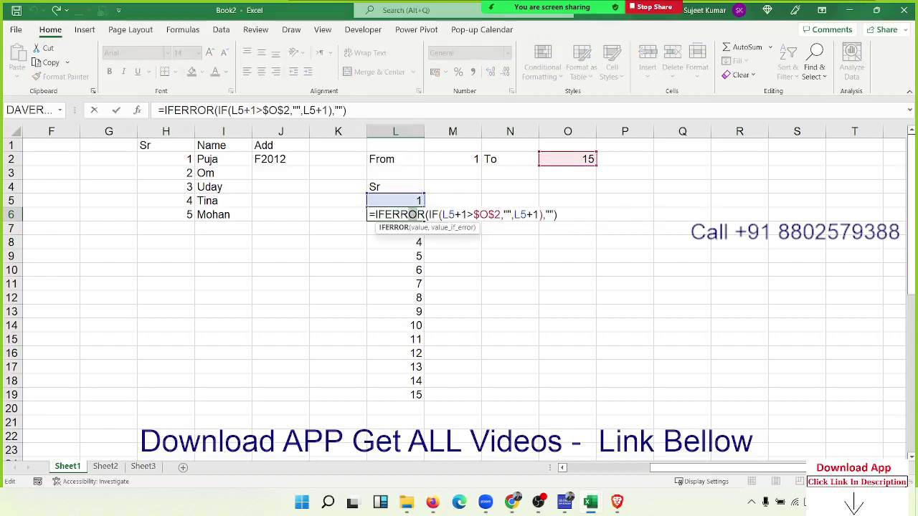
key(Return)
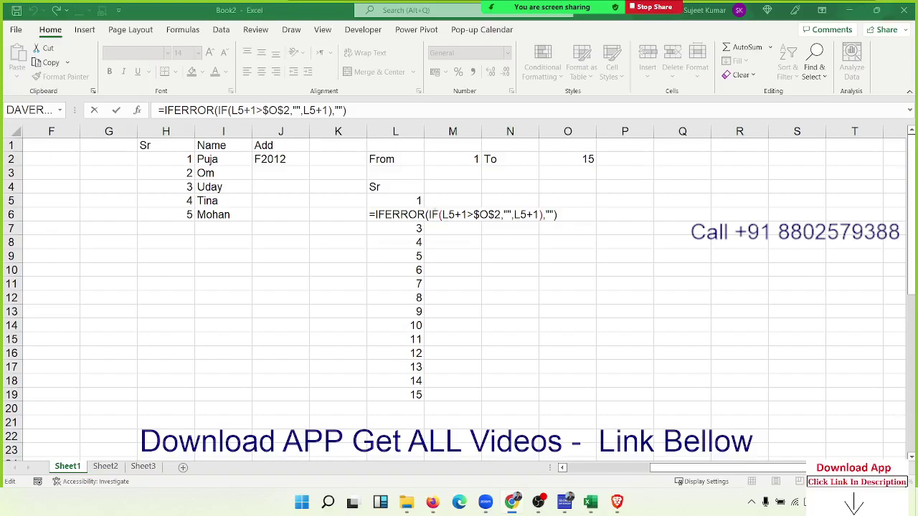
key(Return)
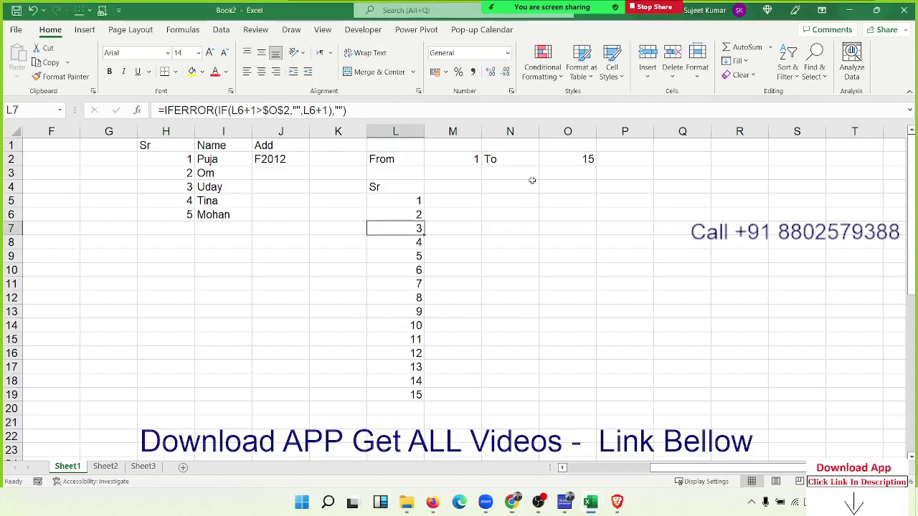
- Try To values of 60, 10 and 5 in O2
click(576, 159)
text(60)
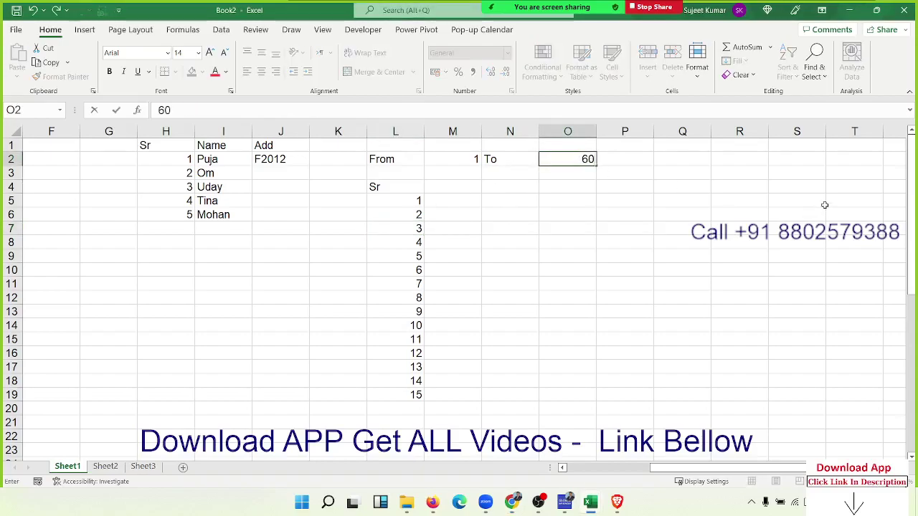
key(Return)
key(Up)
text(10)
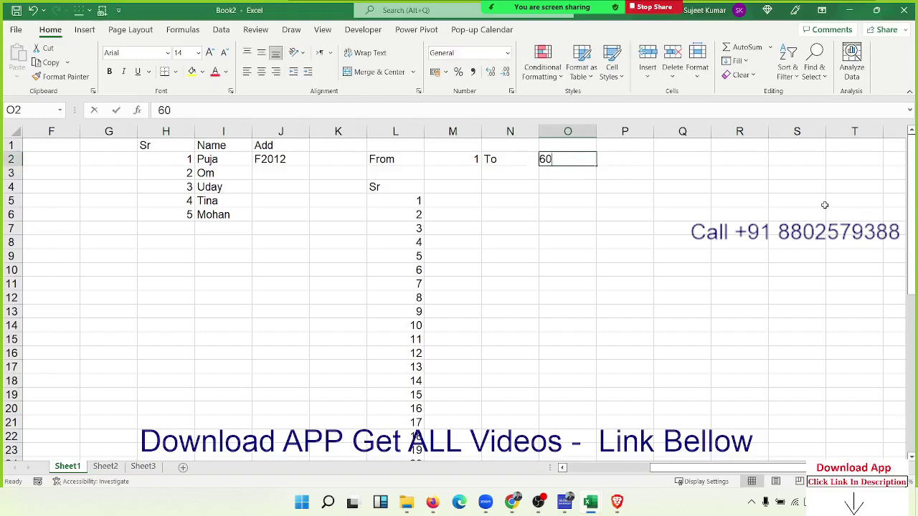
key(Return)
key(Up)
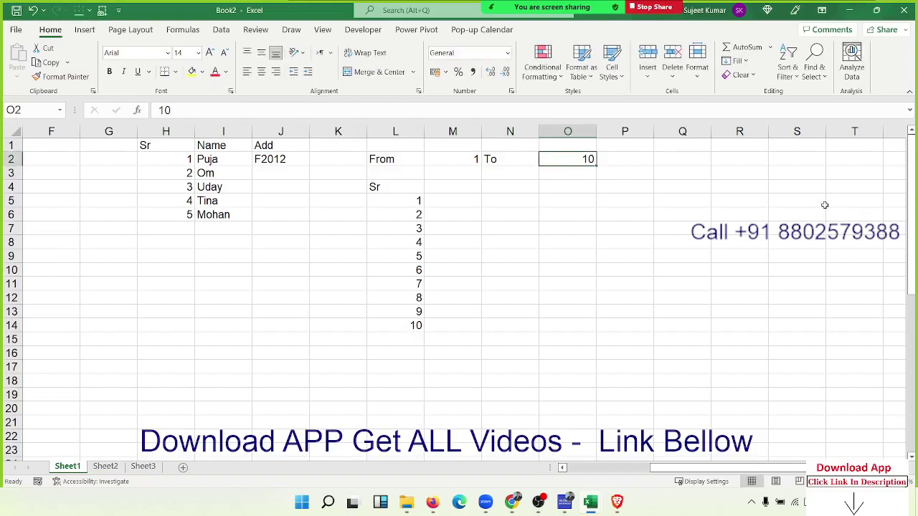
text(5)
key(Return)
key(Up)
- Set From to 5 and To to 20 so column L lists 5 through 20
key(Left)
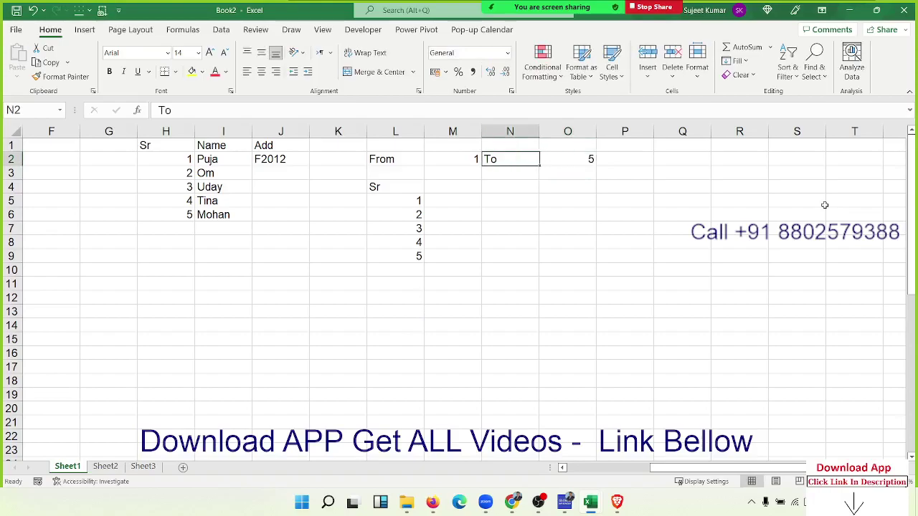
key(Left)
text(5)
key(Tab)
text(2)
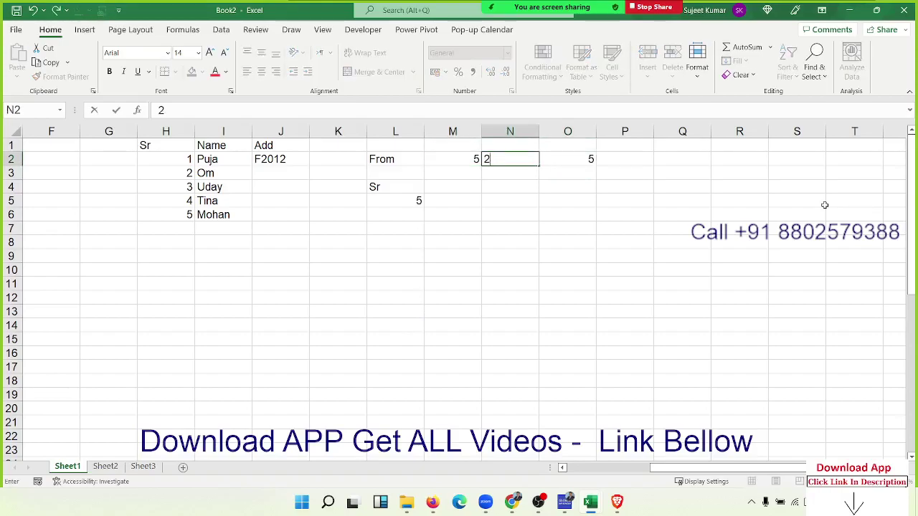
text(0)
key(Escape)
key(Right)
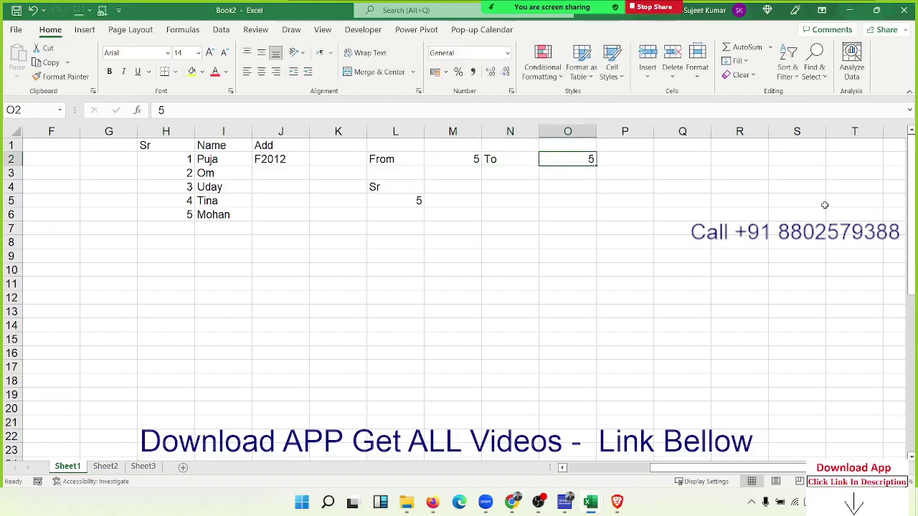
text(20)
key(Return)
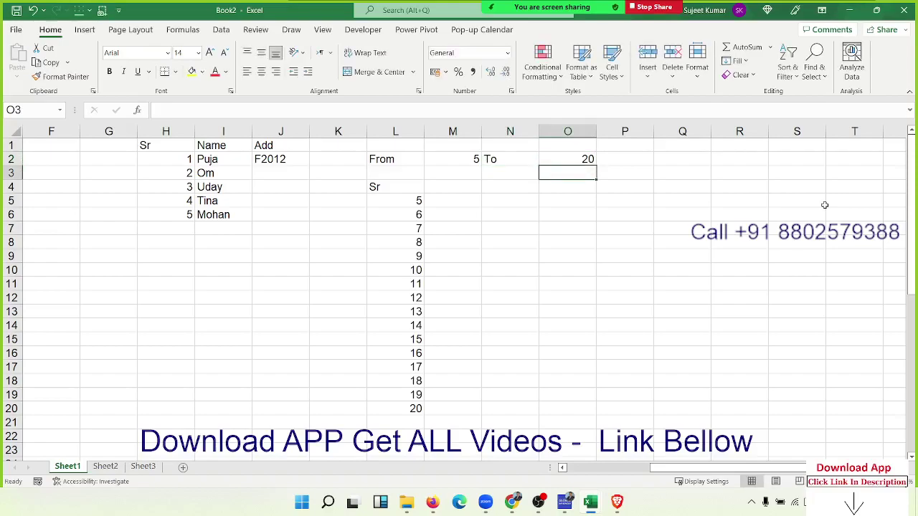